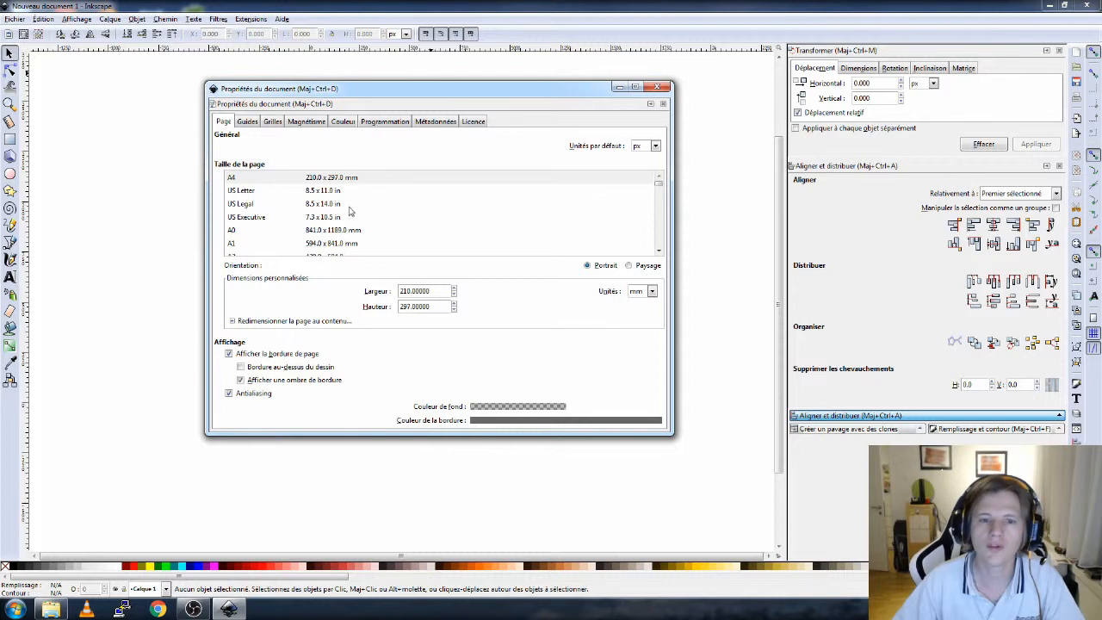
# - Keep the A4 page size, set the document's default units to mm, and close Document Properties
pyautogui.click(263, 178)
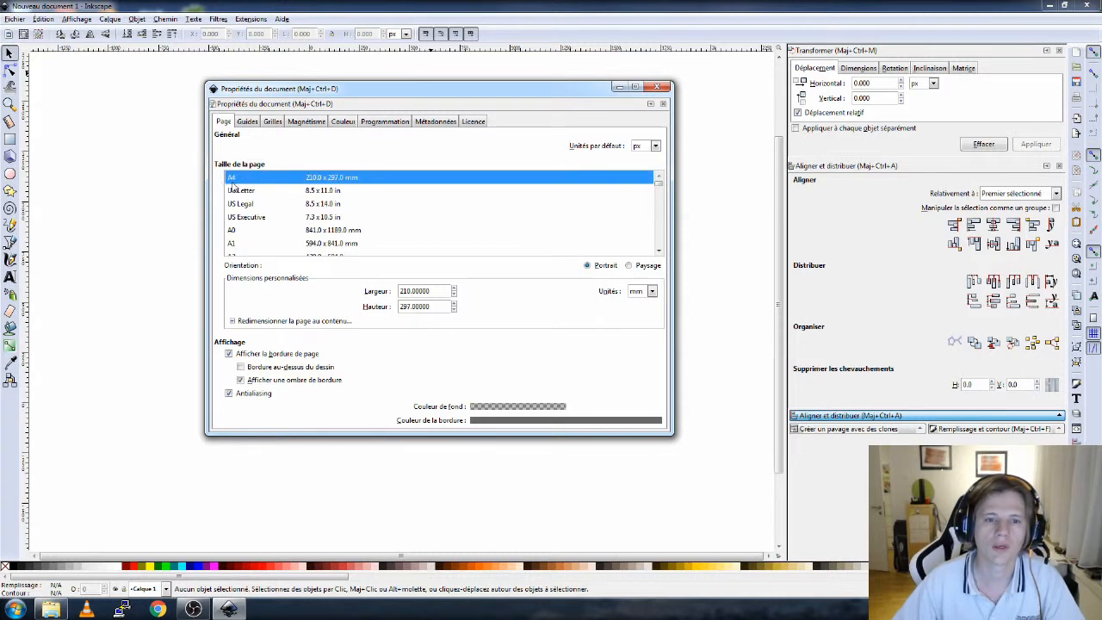
pyautogui.click(647, 146)
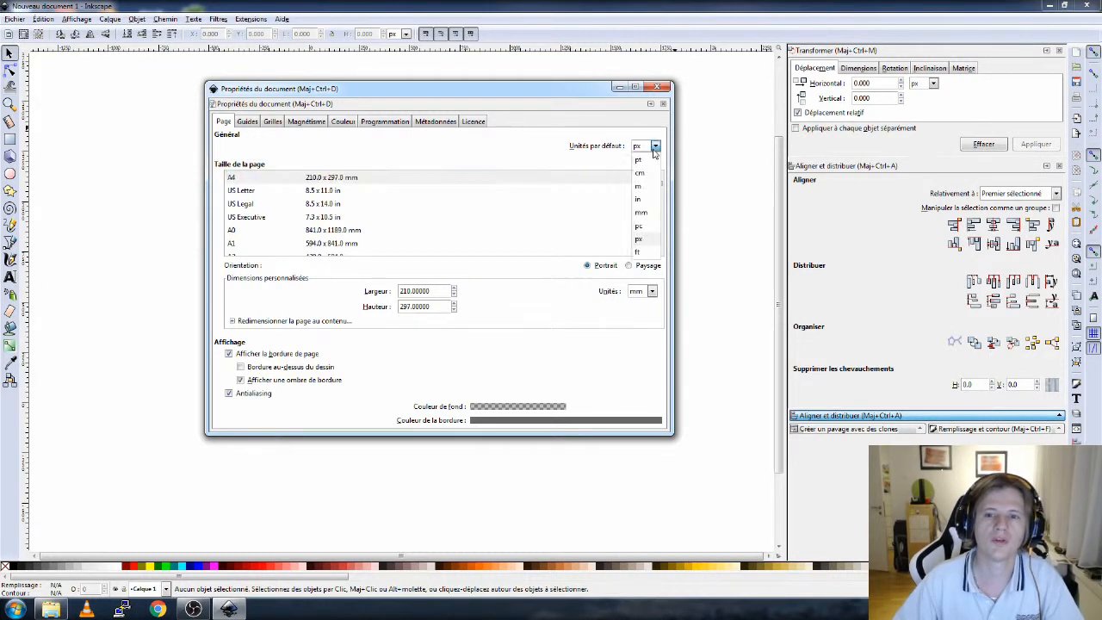
pyautogui.click(641, 213)
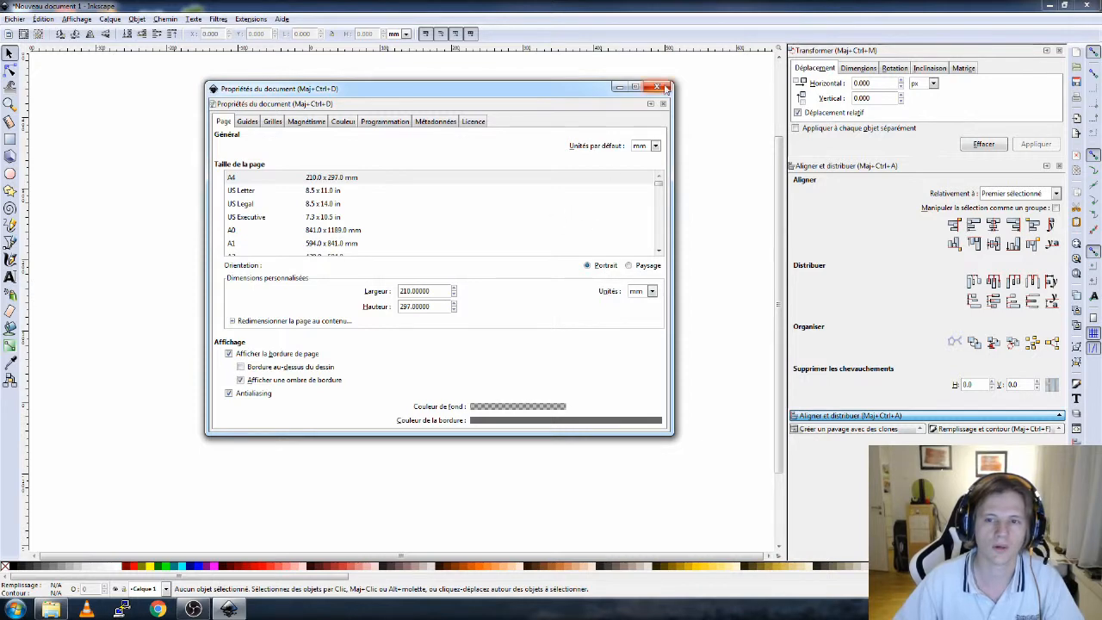
pyautogui.click(656, 87)
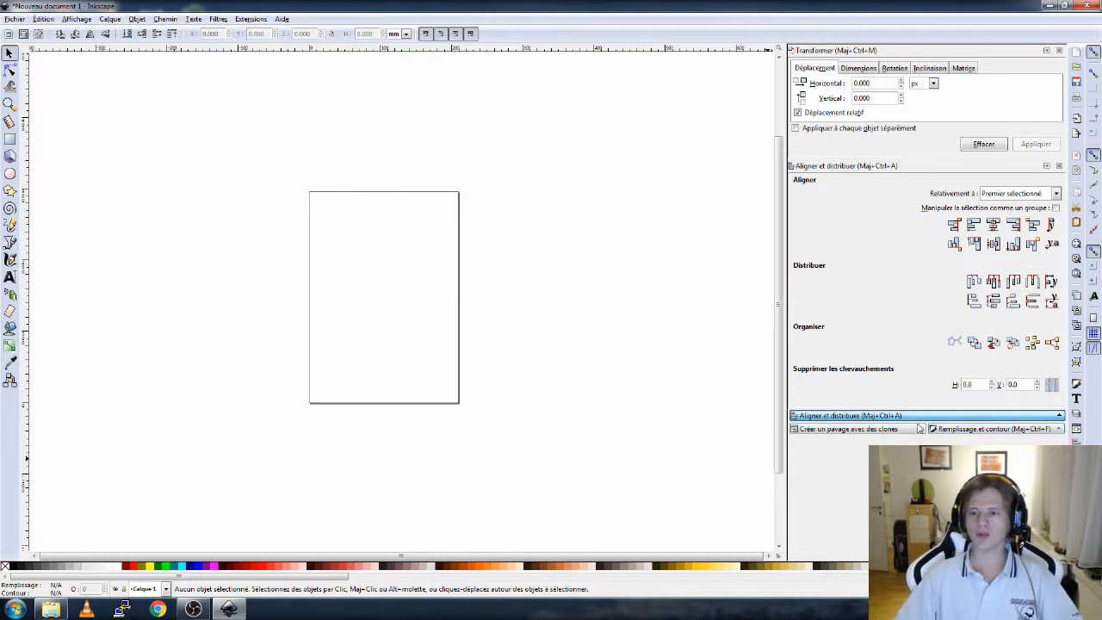
pyautogui.click(859, 430)
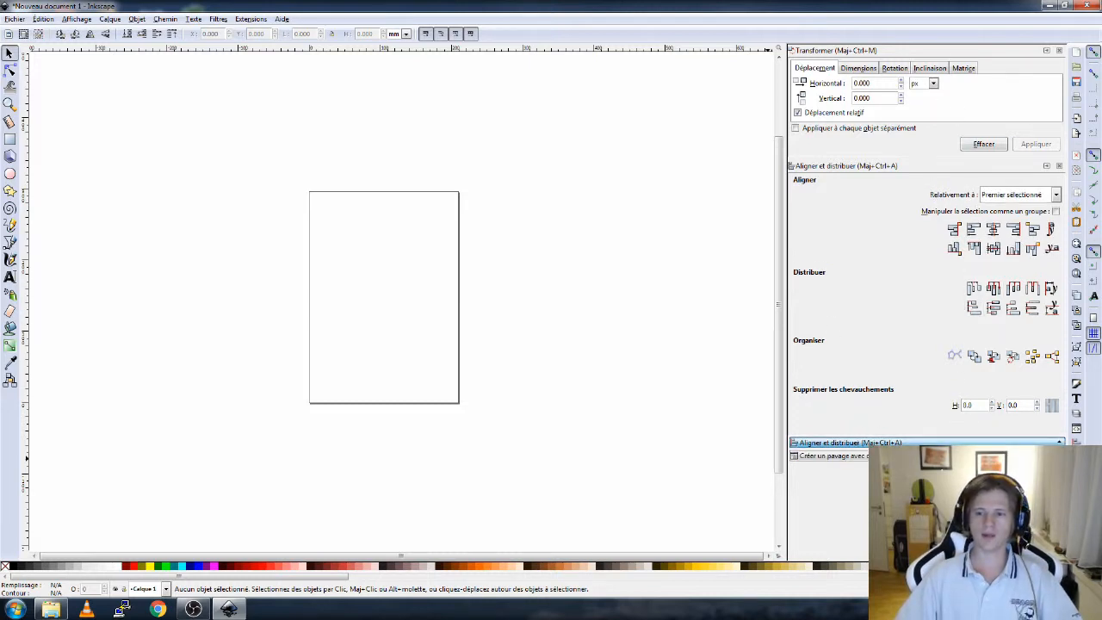
pyautogui.click(972, 456)
pyautogui.click(859, 457)
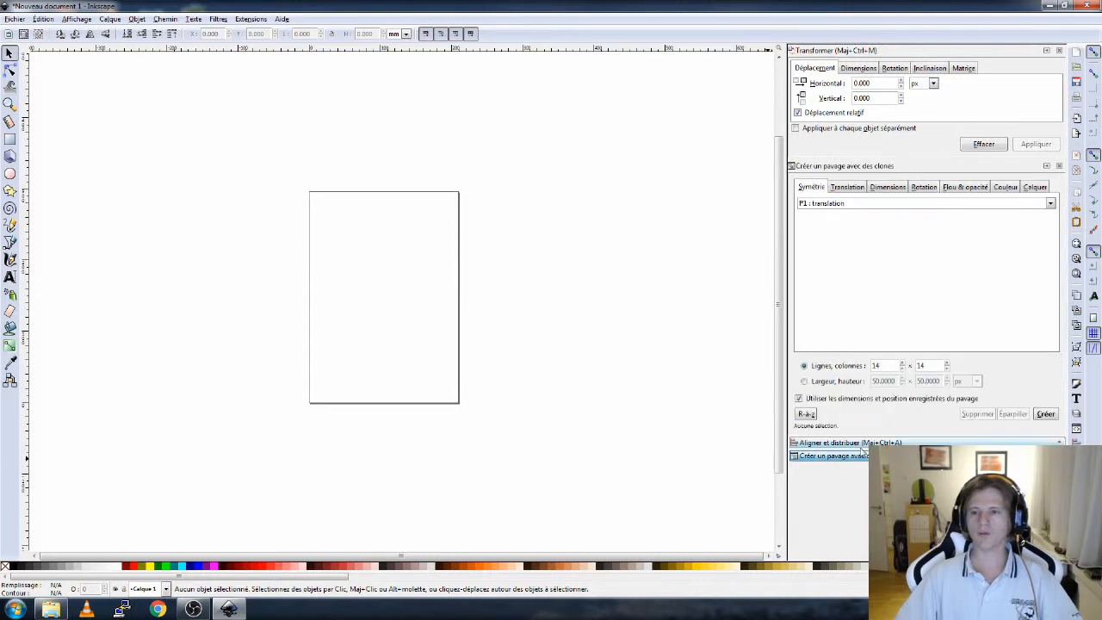
pyautogui.click(860, 443)
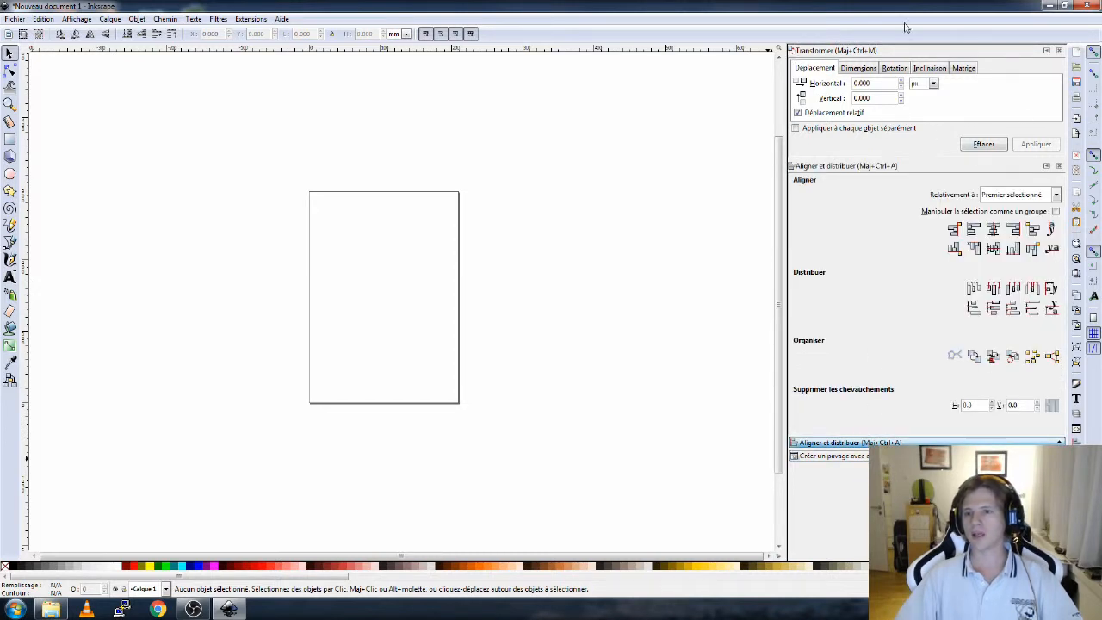
# - Switch the Transform dialog to its Dimensions tab and expand the Create Tiled Clones panel
pyautogui.click(859, 68)
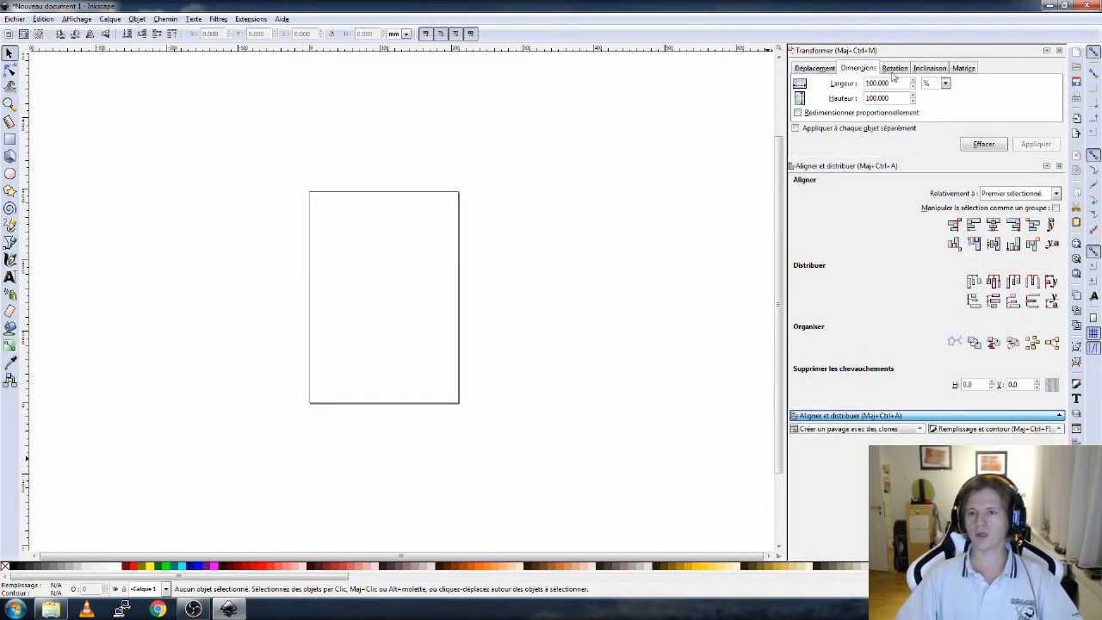
pyautogui.click(901, 69)
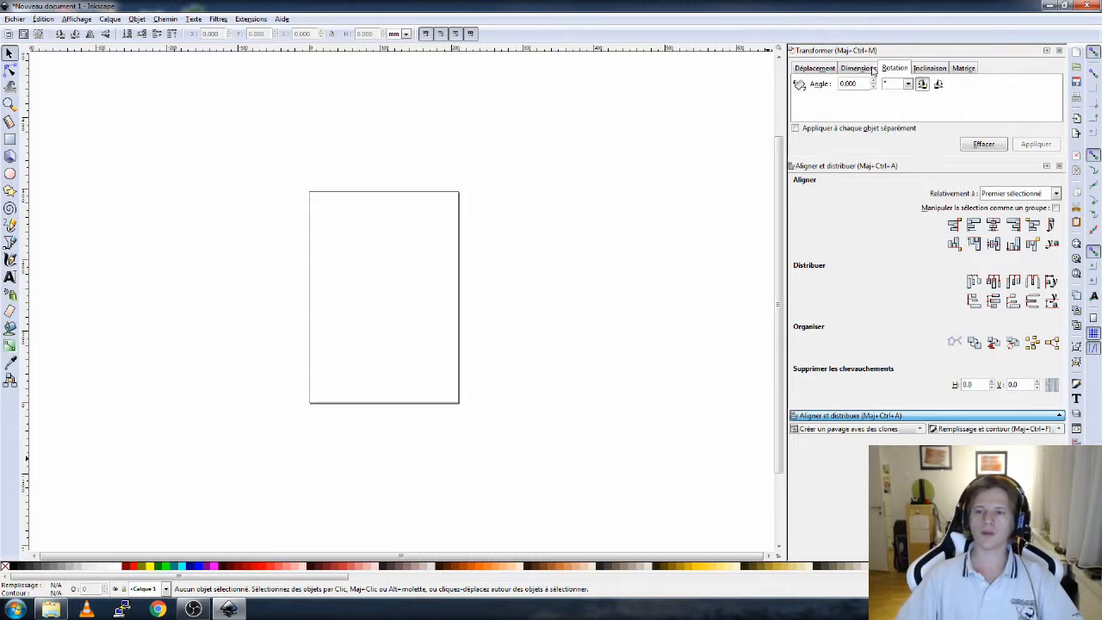
pyautogui.click(861, 69)
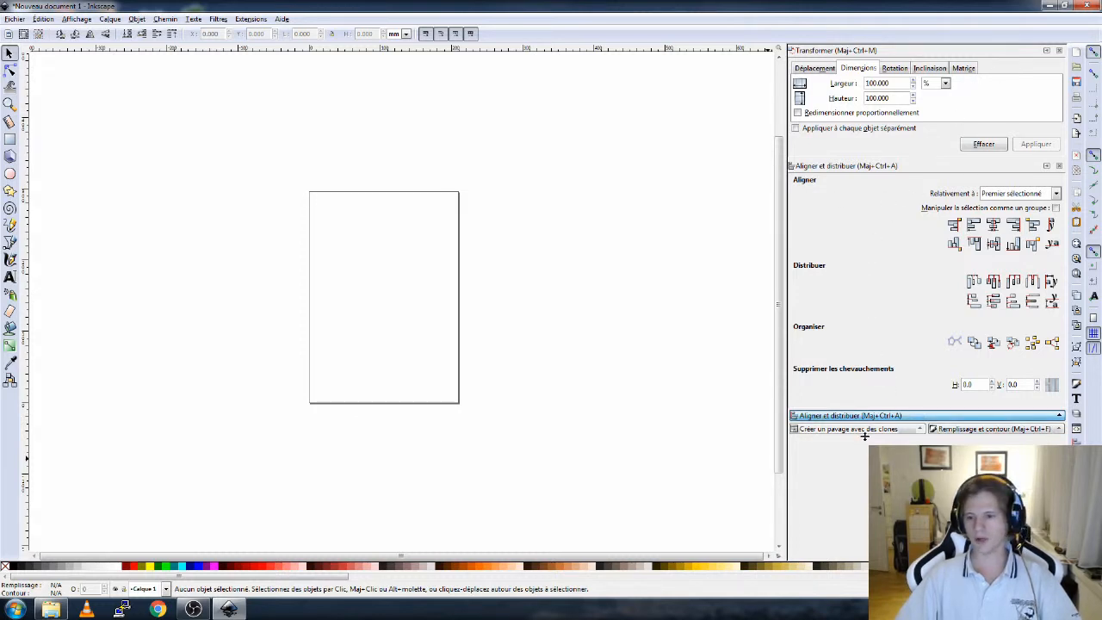
pyautogui.moveTo(865, 436); pyautogui.dragTo(864, 463)
pyautogui.click(964, 455)
pyautogui.click(851, 444)
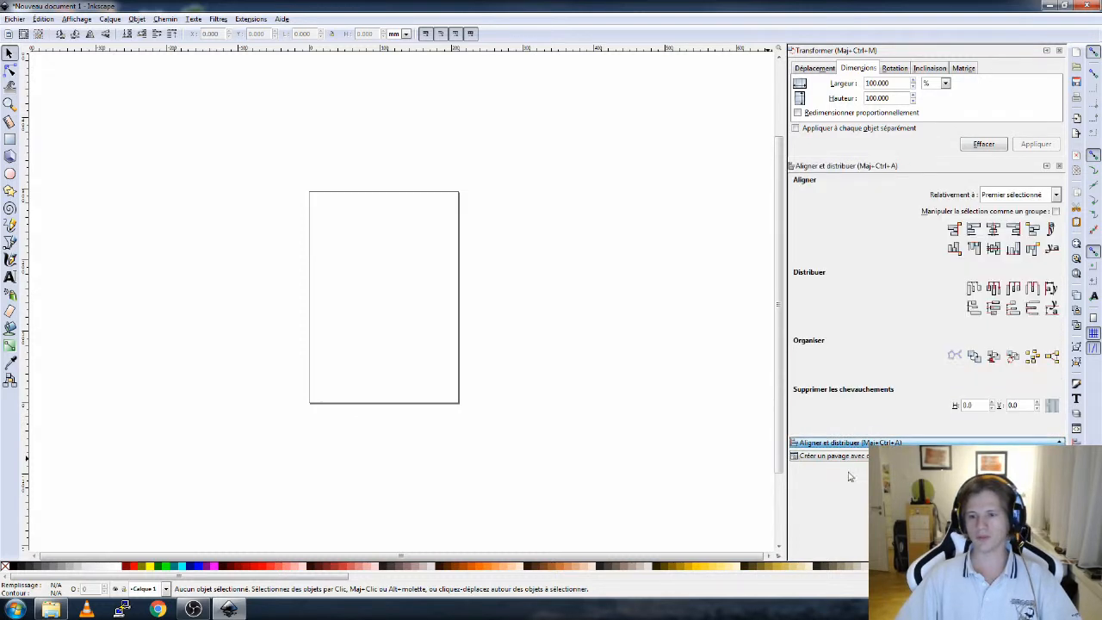
pyautogui.click(852, 457)
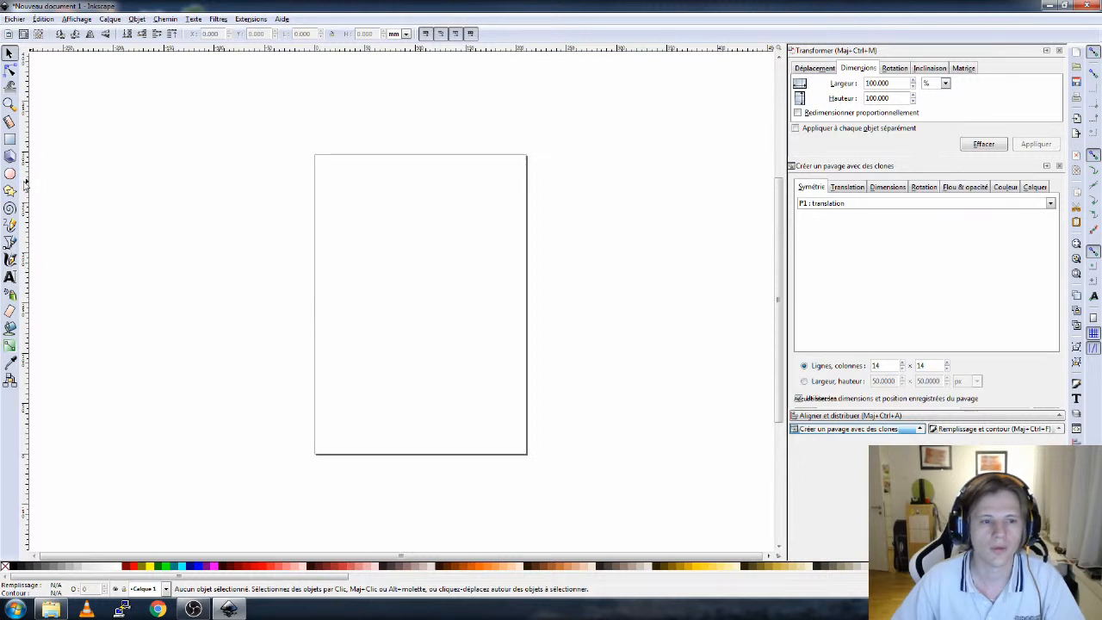
# - Draw a regular pentagon about 41 by 39 mm near the top of the page with the Star tool's polygon mode
pyautogui.click(9, 191)
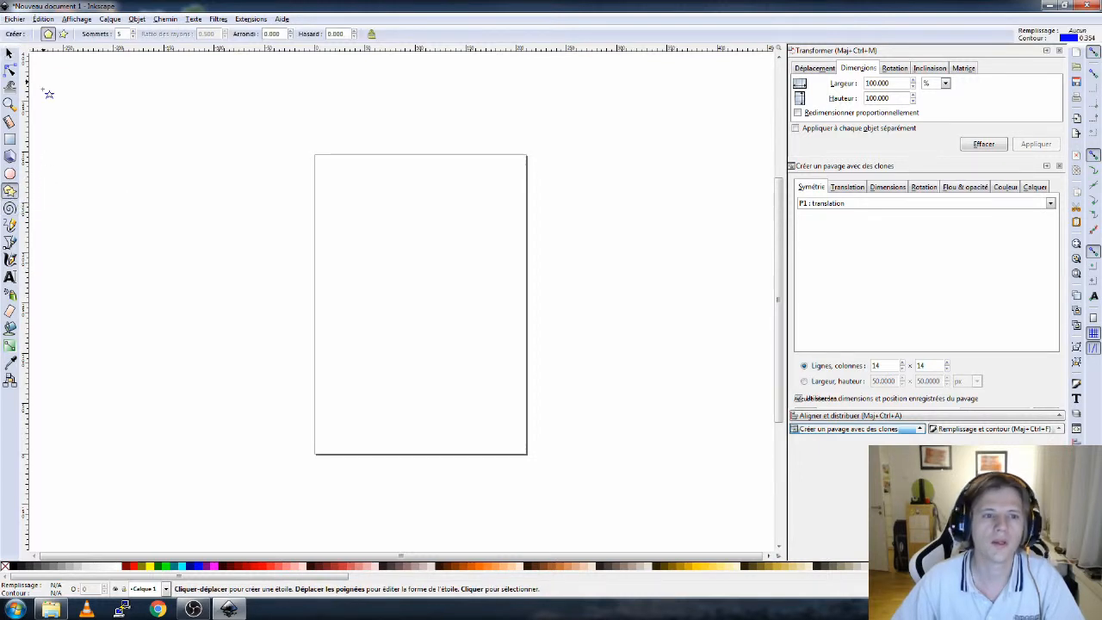
pyautogui.click(49, 37)
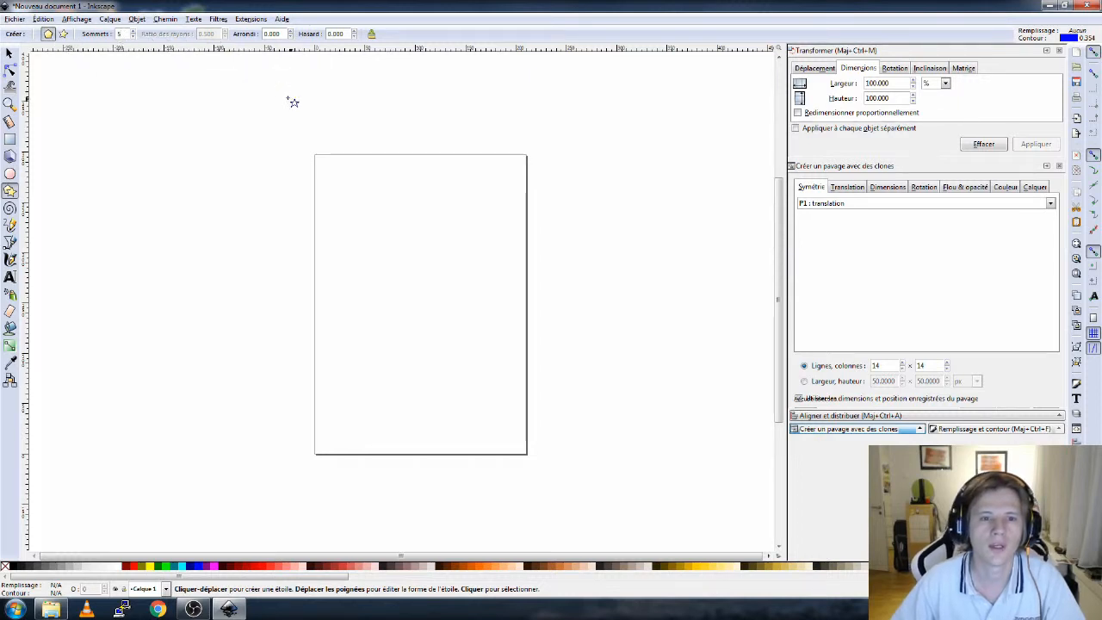
pyautogui.moveTo(390, 188)
pyautogui.mouseDown()
pyautogui.moveTo(390, 236)
pyautogui.moveTo(410, 249)
pyautogui.moveTo(378, 258)
pyautogui.moveTo(418, 281)
pyautogui.moveTo(392, 193)
pyautogui.moveTo(389, 213)
pyautogui.moveTo(401, 219)
pyautogui.moveTo(393, 231)
pyautogui.moveTo(394, 210)
pyautogui.moveTo(439, 256)
pyautogui.moveTo(428, 240)
pyautogui.mouseUp()
pyautogui.press('s')
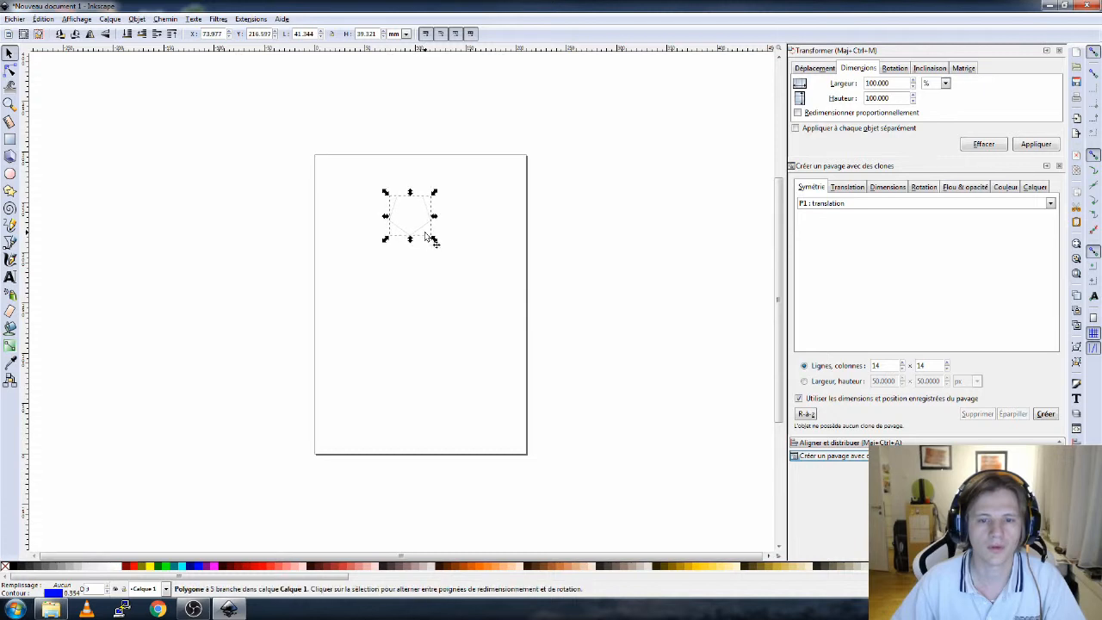
# - Enable snapping to rotation centres and place vertical and horizontal guides through the pentagon's centre
pyautogui.scroll(2, 416, 241)
pyautogui.scroll(2, 421, 219)
pyautogui.scroll(-2, 425, 224)
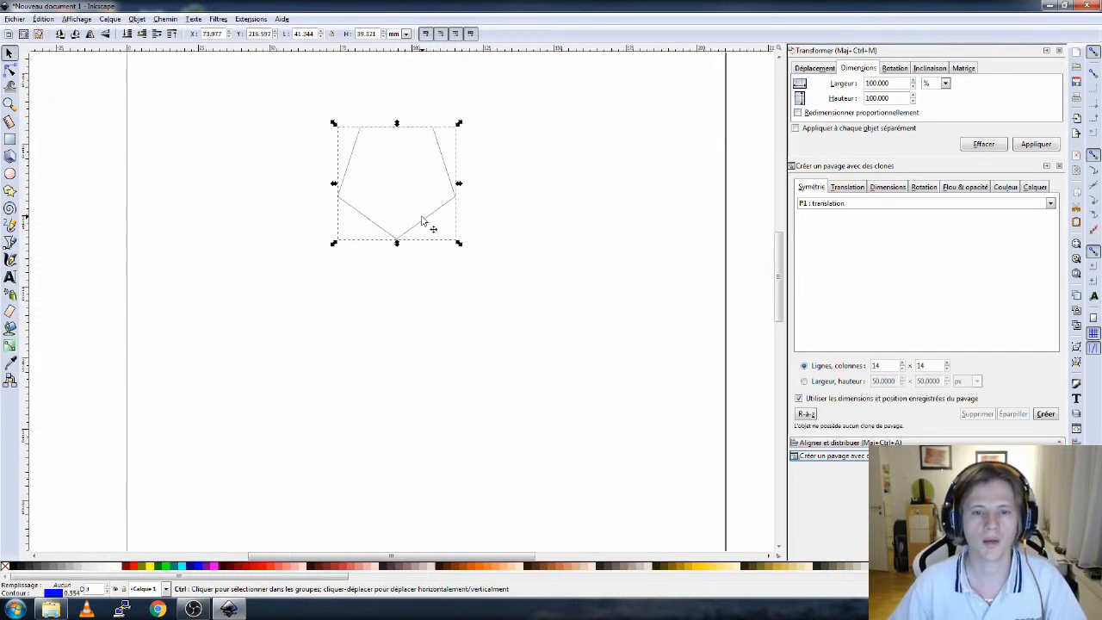
pyautogui.scroll(2, 426, 221)
pyautogui.moveTo(451, 159); pyautogui.dragTo(467, 304)
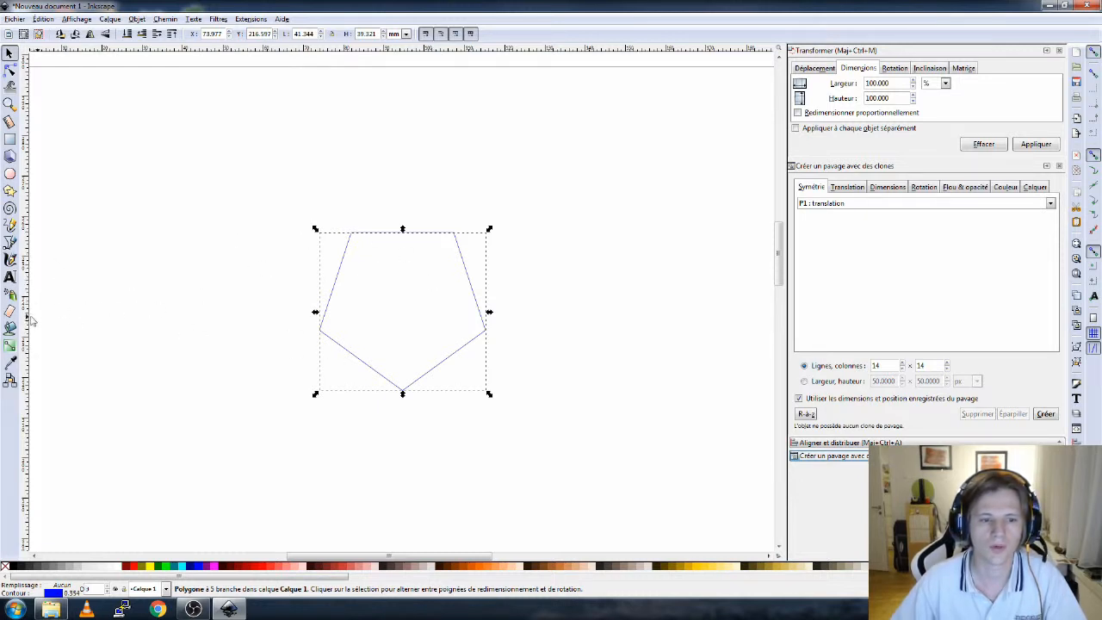
pyautogui.click(1094, 281)
pyautogui.moveTo(29, 318); pyautogui.dragTo(402, 312)
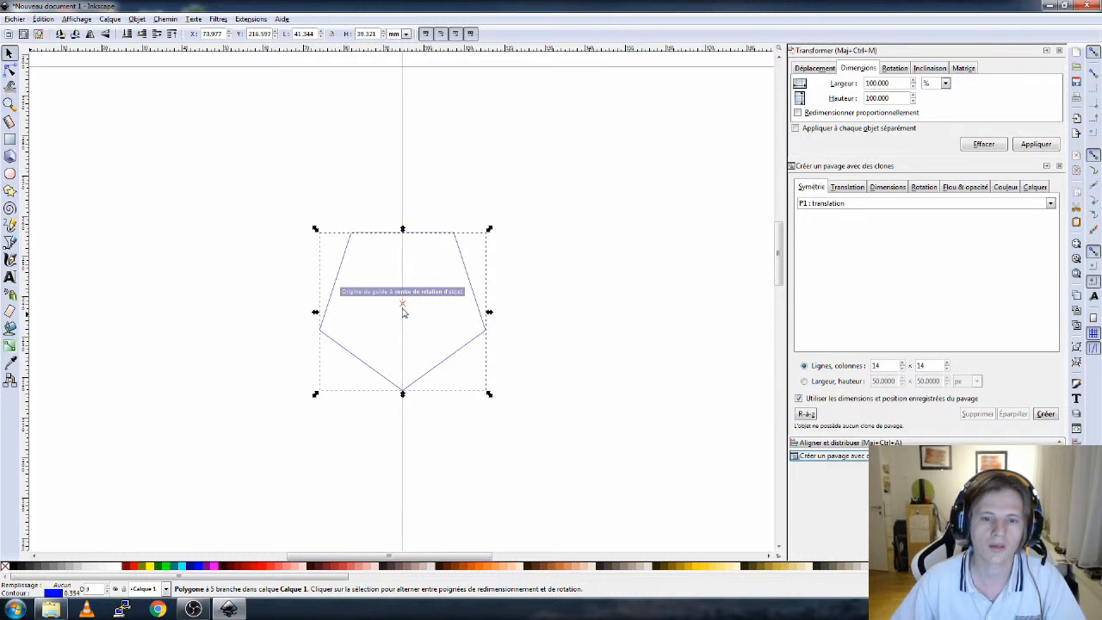
pyautogui.moveTo(438, 47); pyautogui.dragTo(405, 310)
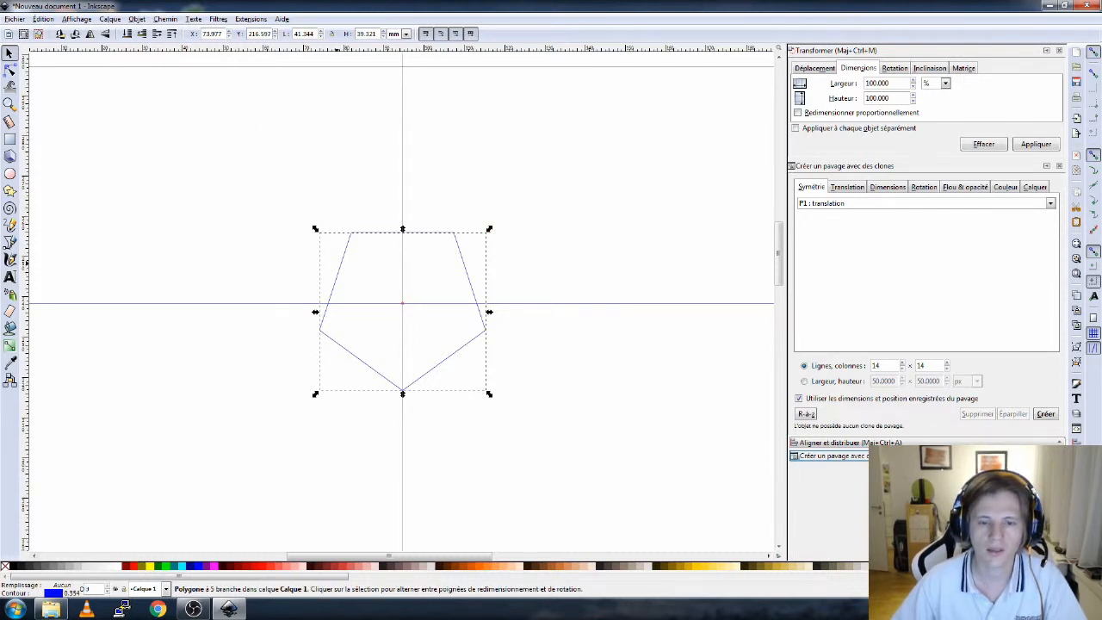
# - Flip the pentagon vertically with a -100% height in Transform and give it a green stroke
pyautogui.click(897, 98)
pyautogui.press('Home')
pyautogui.write('-')
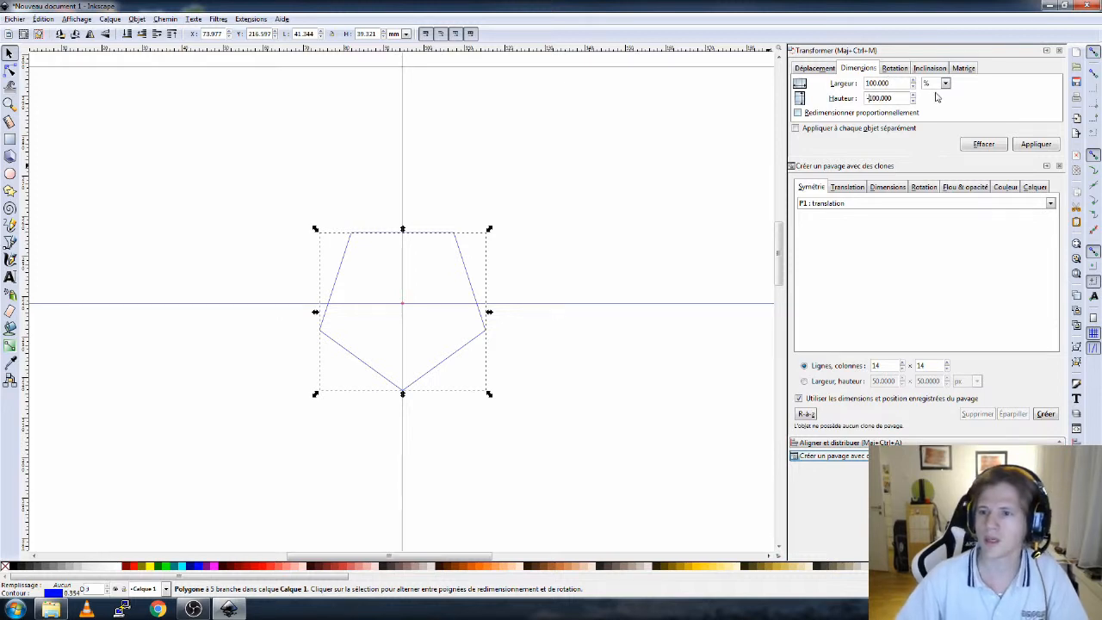
pyautogui.click(1037, 144)
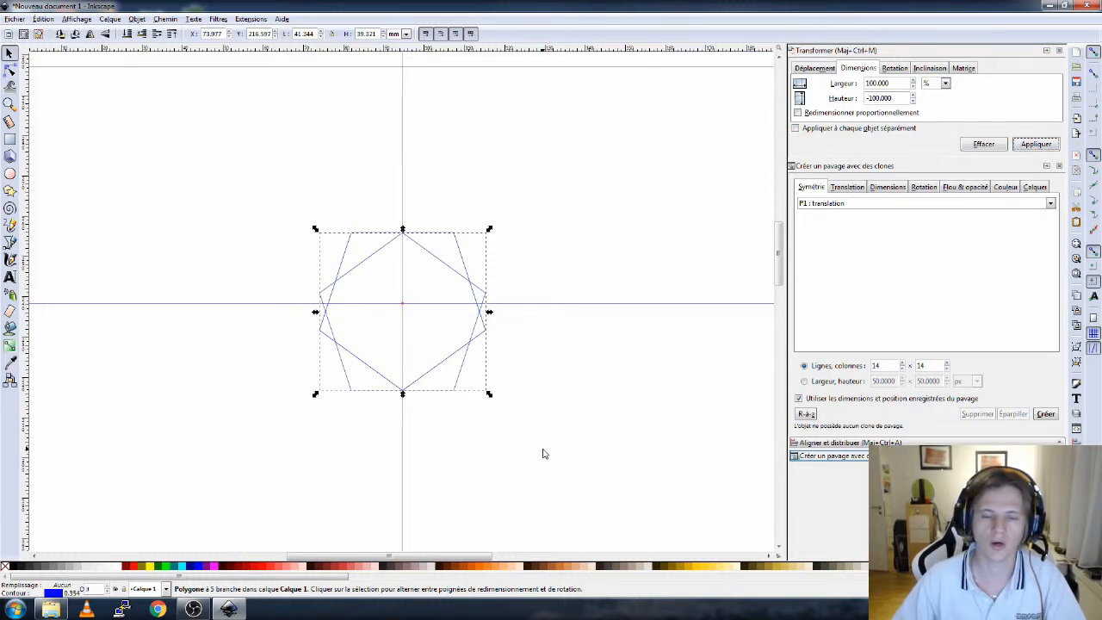
pyautogui.keyDown('shift'); pyautogui.click(159, 567); pyautogui.keyUp('shift')
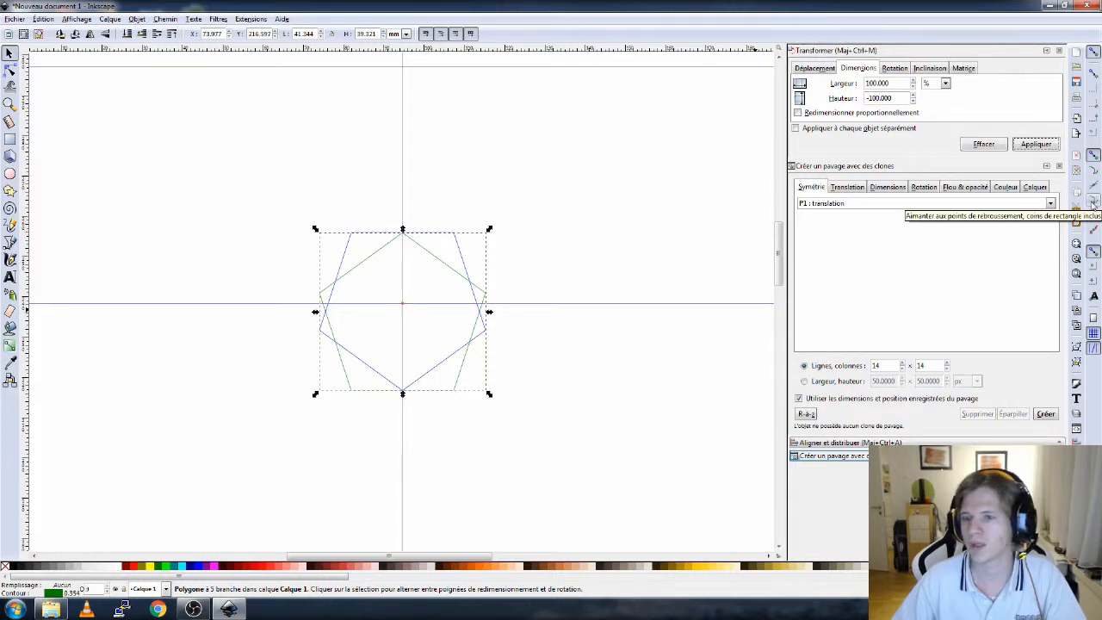
# - Move the green pentagon up until its bottom edge snaps onto the blue pentagon's top edge
pyautogui.moveTo(351, 384); pyautogui.dragTo(353, 226)
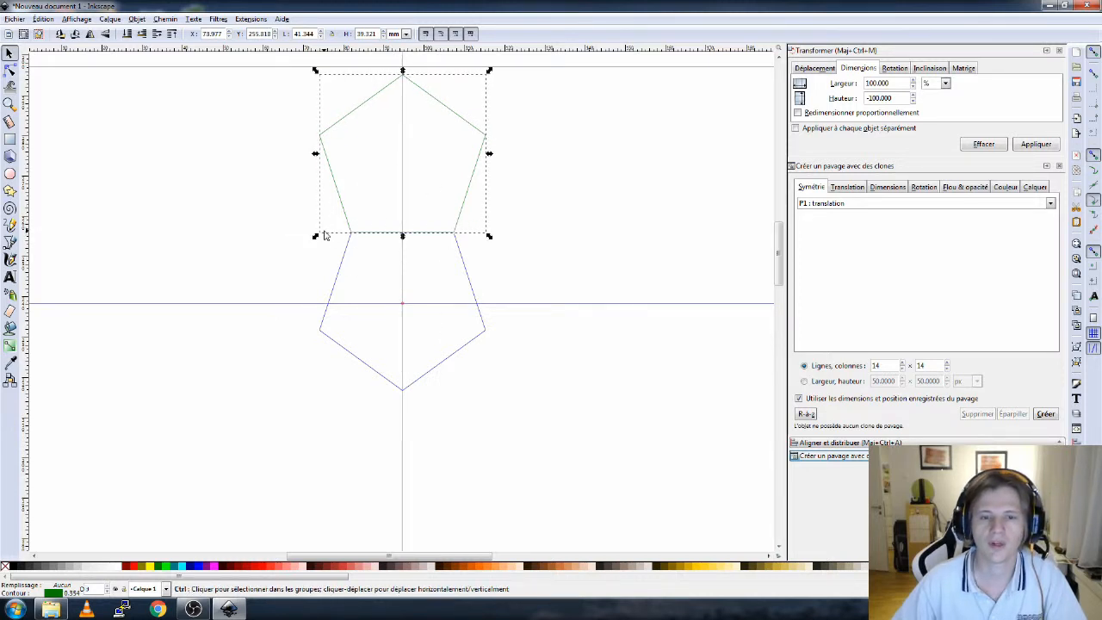
pyautogui.keyDown('ctrl'); pyautogui.scroll(6, 326, 235); pyautogui.keyUp('ctrl')
pyautogui.keyDown('ctrl'); pyautogui.scroll(3, 546, 184); pyautogui.keyUp('ctrl')
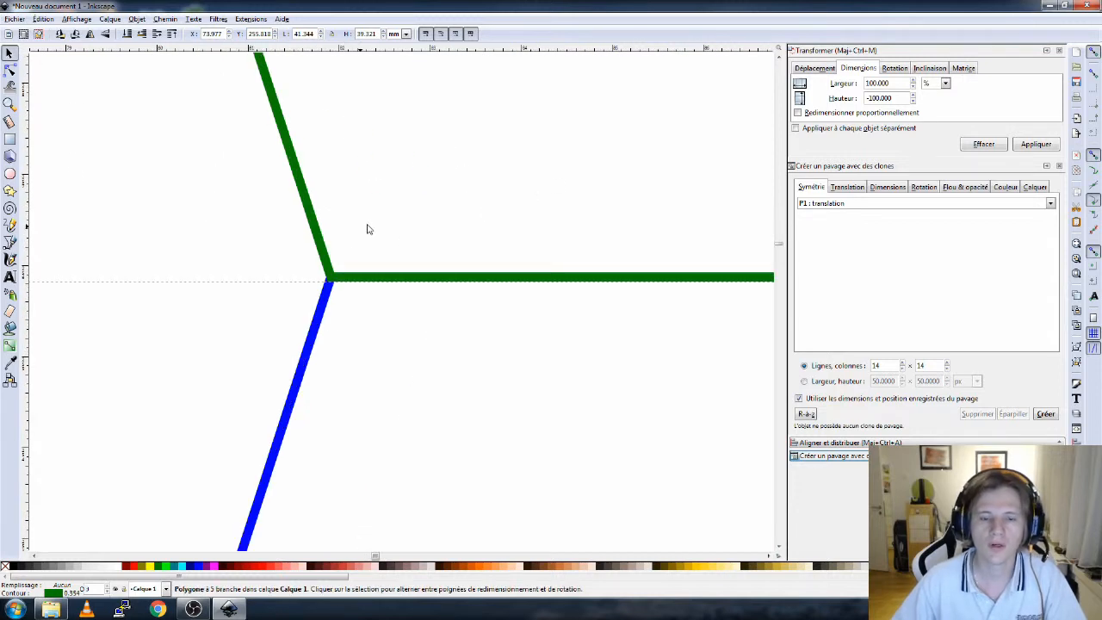
# - Raise and lower the blue pentagon repeatedly to inspect how the shared edges overlap
pyautogui.click(331, 312)
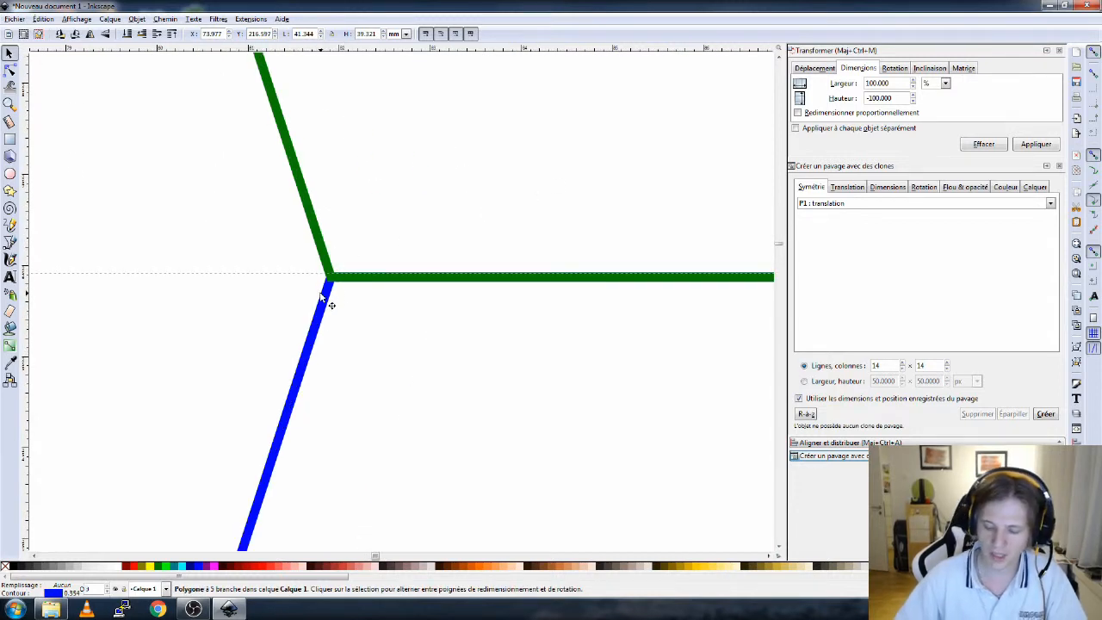
pyautogui.press('pageup')
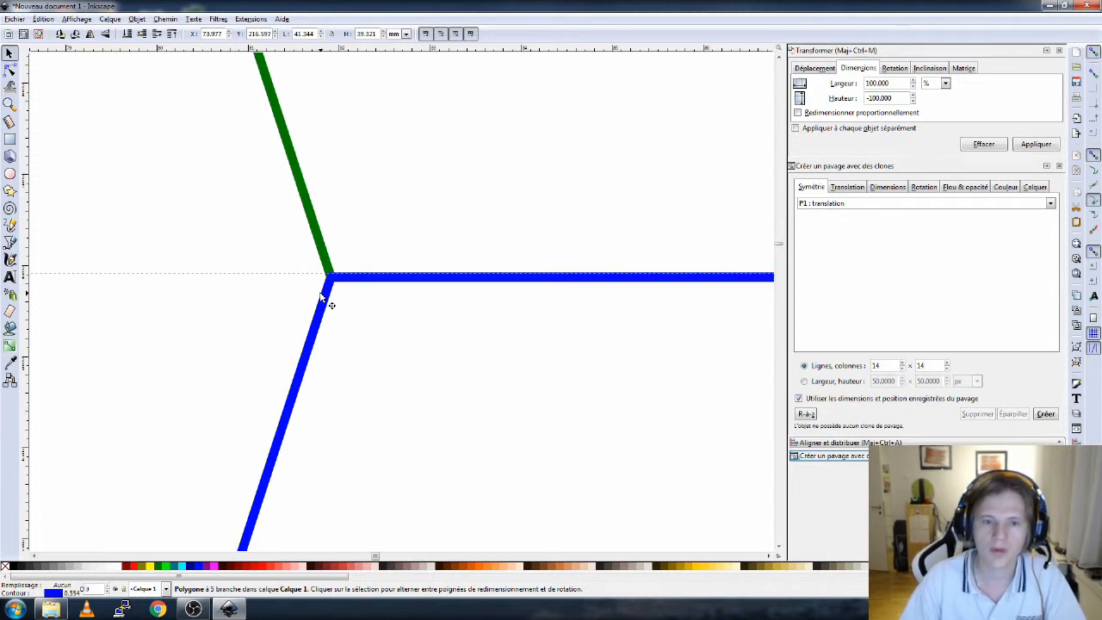
pyautogui.press('pagedown')
pyautogui.press('pageup')
pyautogui.press('pagedown')
pyautogui.press('pageup')
pyautogui.press('pagedown')
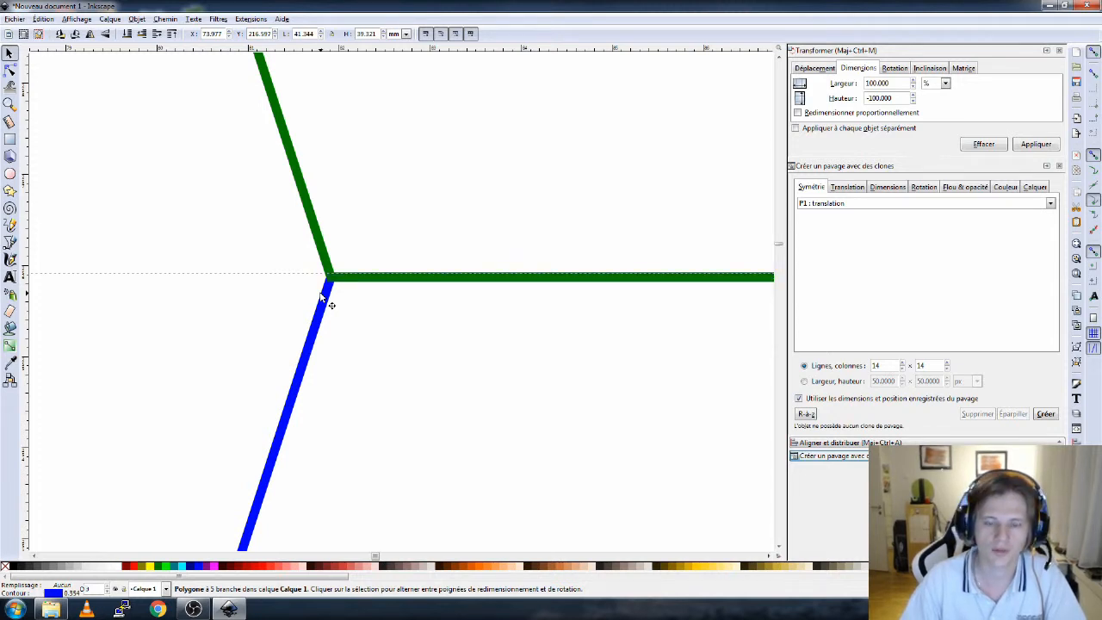
pyautogui.press('pageup')
pyautogui.press('pagedown')
pyautogui.press('pageup')
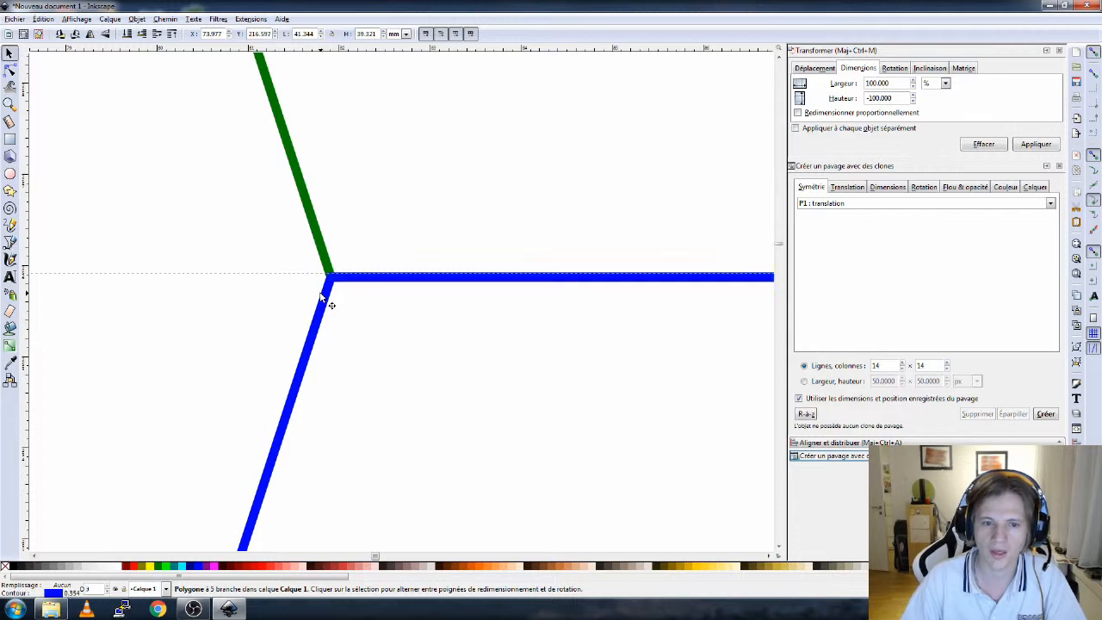
pyautogui.press('pagedown')
pyautogui.press('pageup')
pyautogui.press('pagedown')
pyautogui.press('pageup')
pyautogui.press('pagedown')
pyautogui.press('pageup')
pyautogui.press('pagedown')
pyautogui.press('pageup')
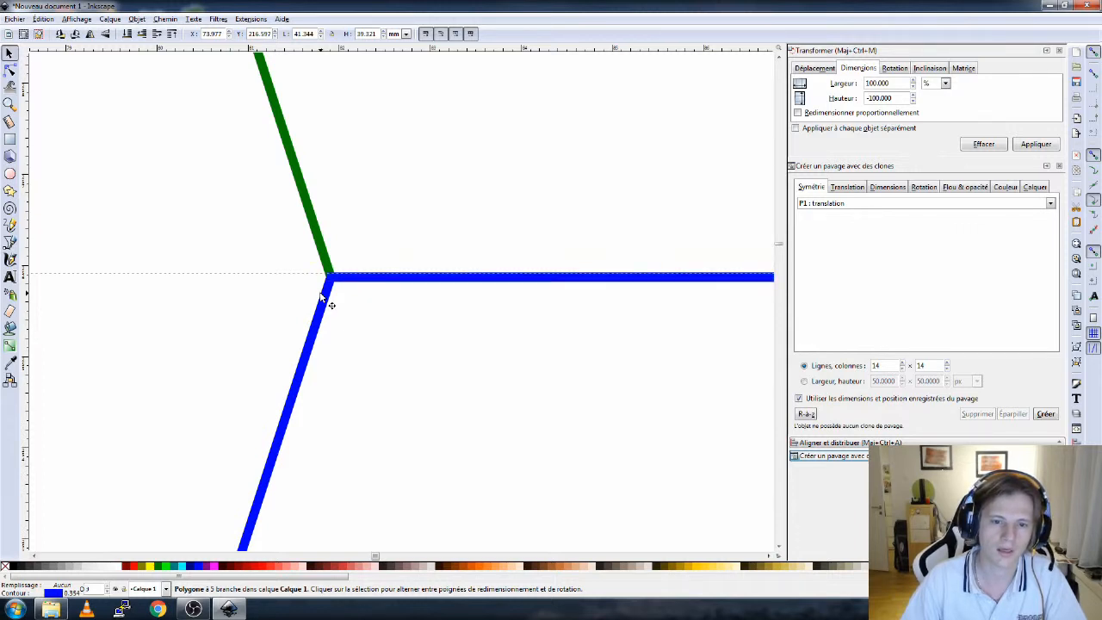
pyautogui.press('pagedown')
pyautogui.press('pageup')
pyautogui.press('pagedown')
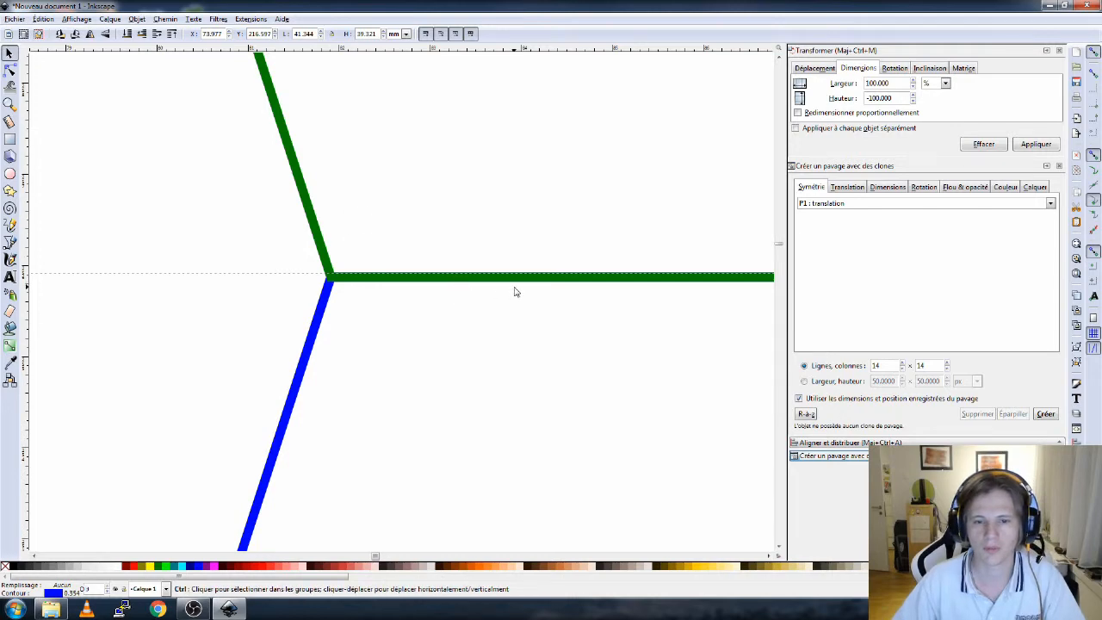
# - Convert the green pentagon to a path and bend its upper-left edge into a curve with the Node tool
pyautogui.scroll(-5, 514, 292)
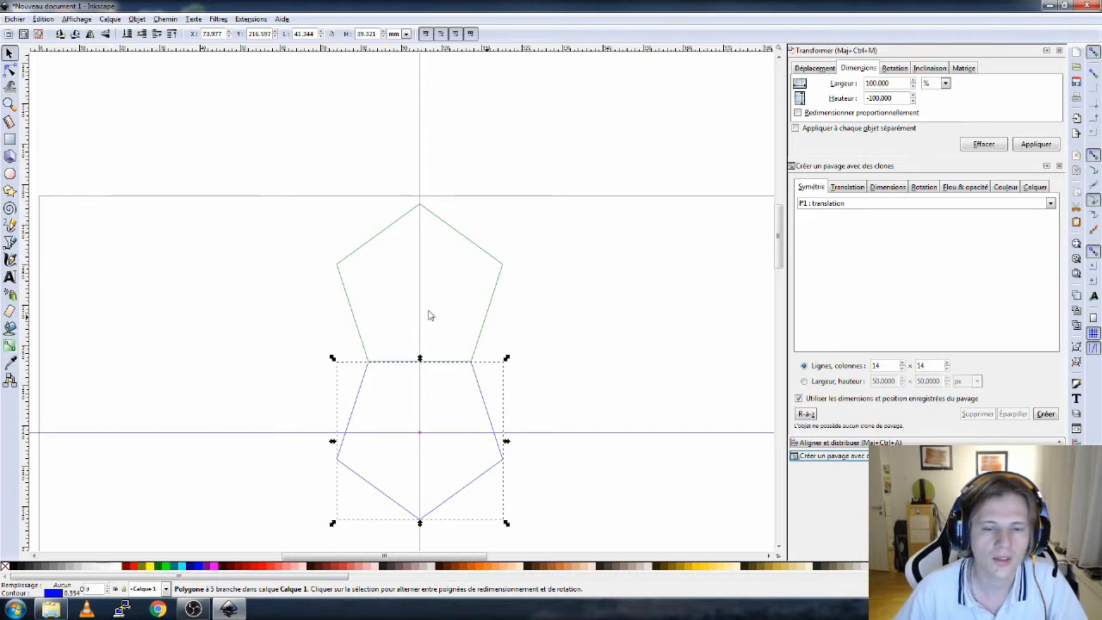
pyautogui.click(382, 248)
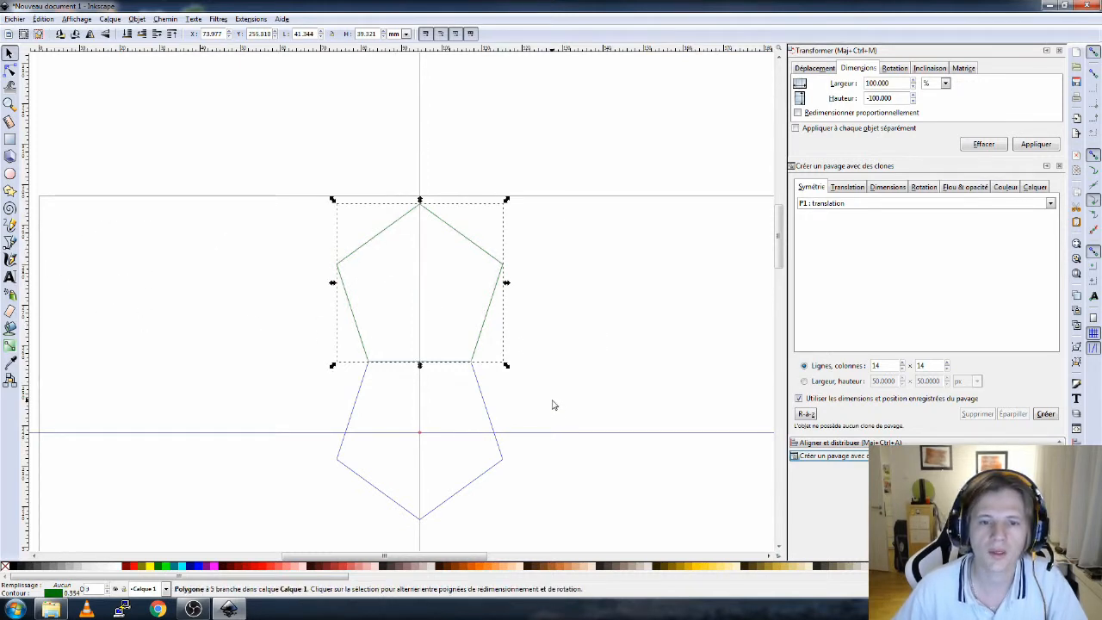
pyautogui.click(156, 19)
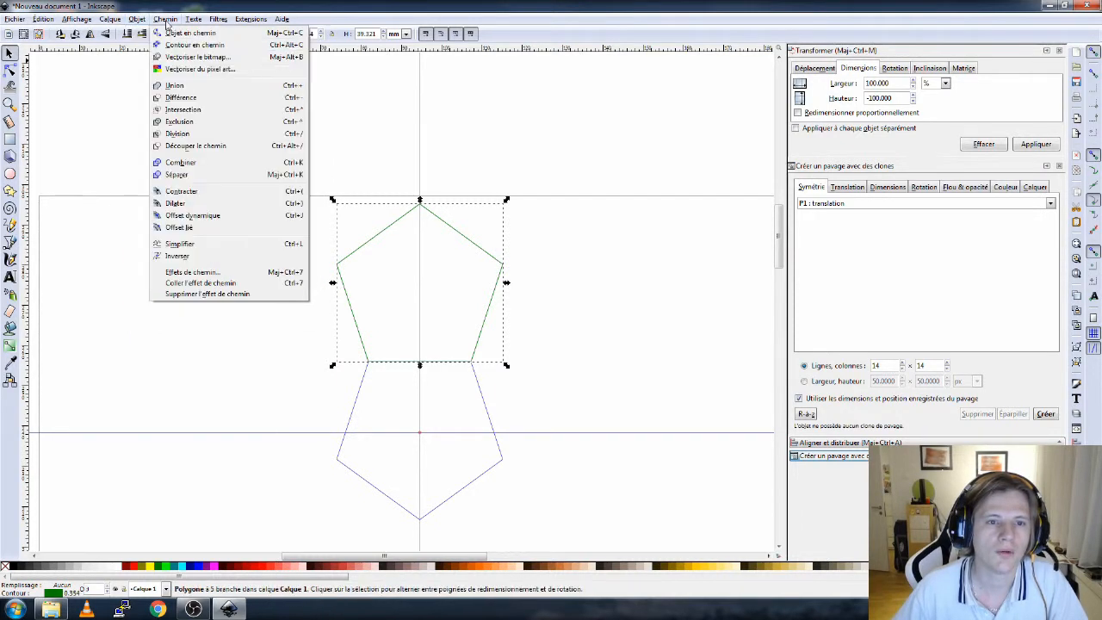
pyautogui.click(174, 34)
pyautogui.click(9, 71)
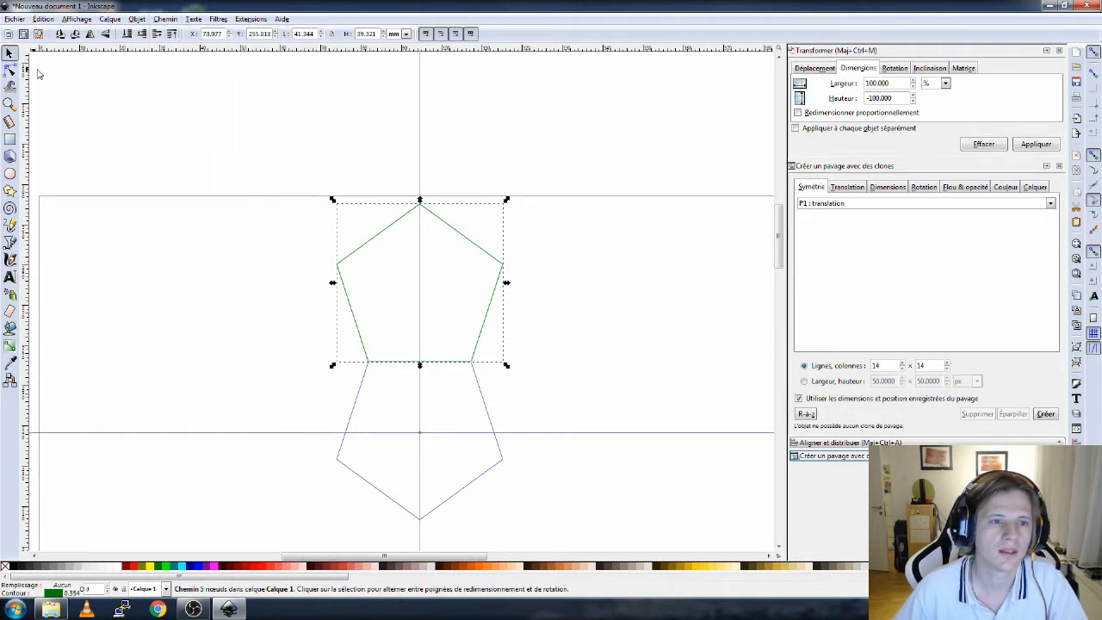
pyautogui.moveTo(384, 238); pyautogui.dragTo(380, 235)
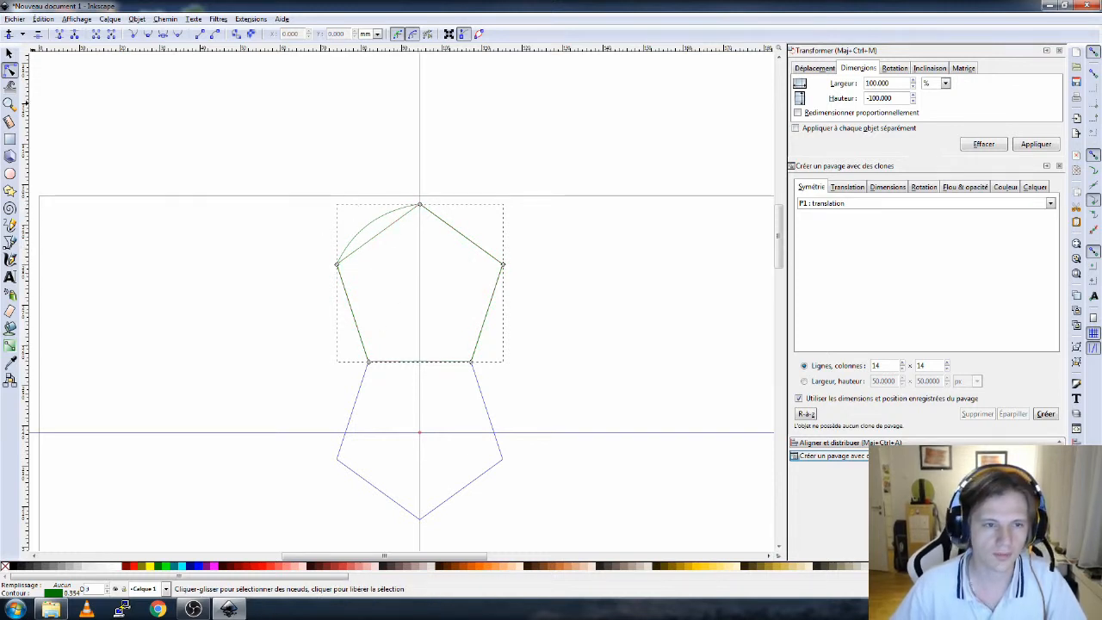
# - Rotate the green pentagon by 72° with the Transform rotation setting
pyautogui.press('s')
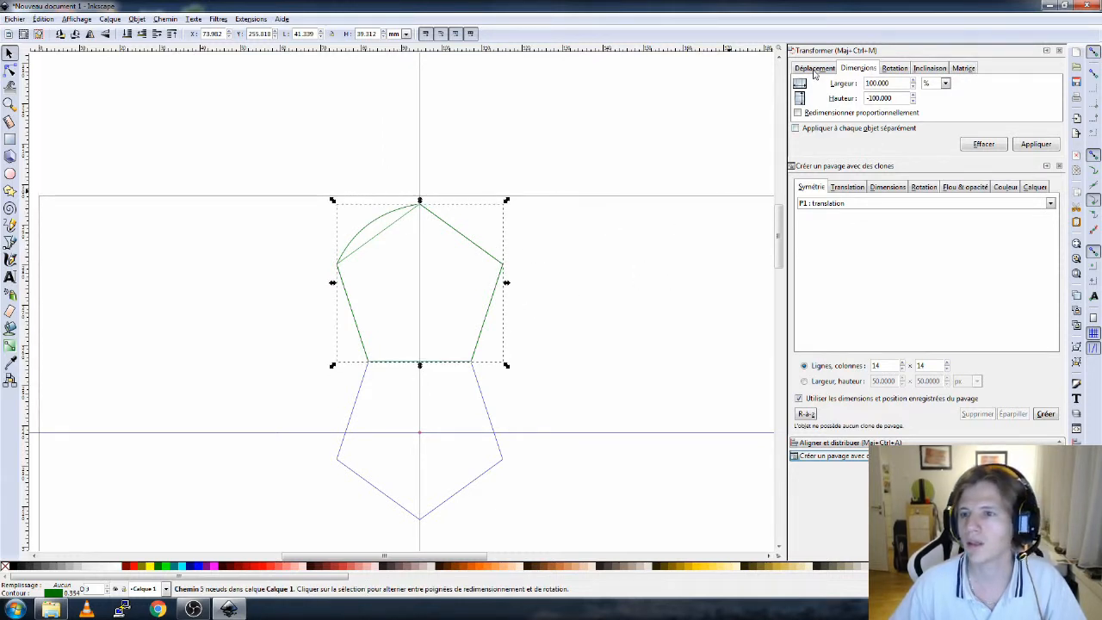
pyautogui.click(889, 71)
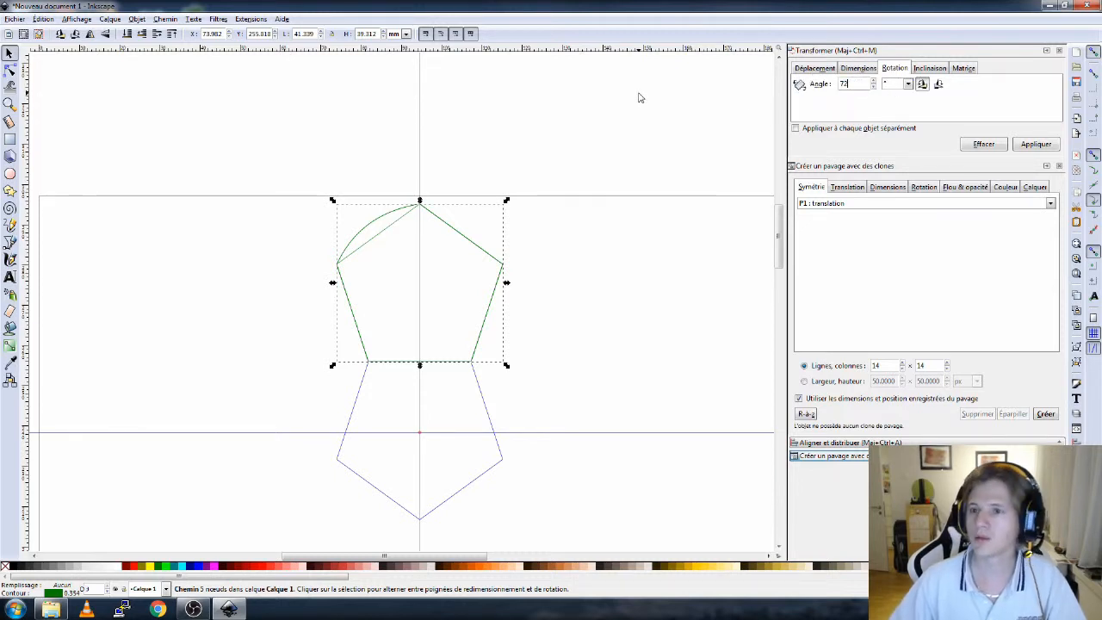
pyautogui.click(1036, 144)
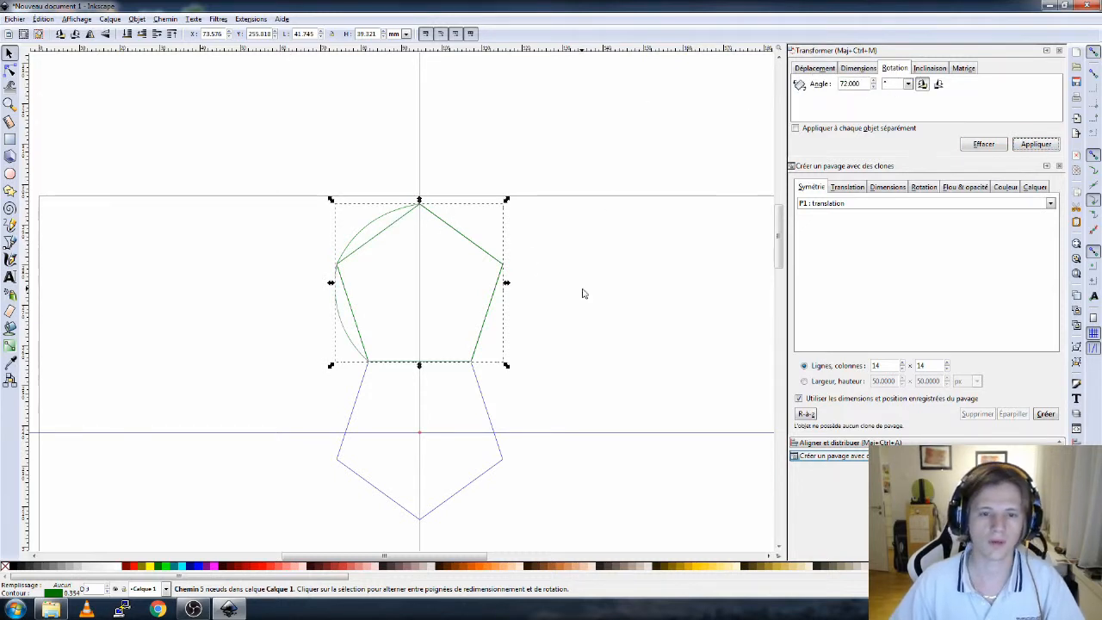
# - Select the green shapes around the upper pentagon and merge them into one path with Union
pyautogui.click(142, 271)
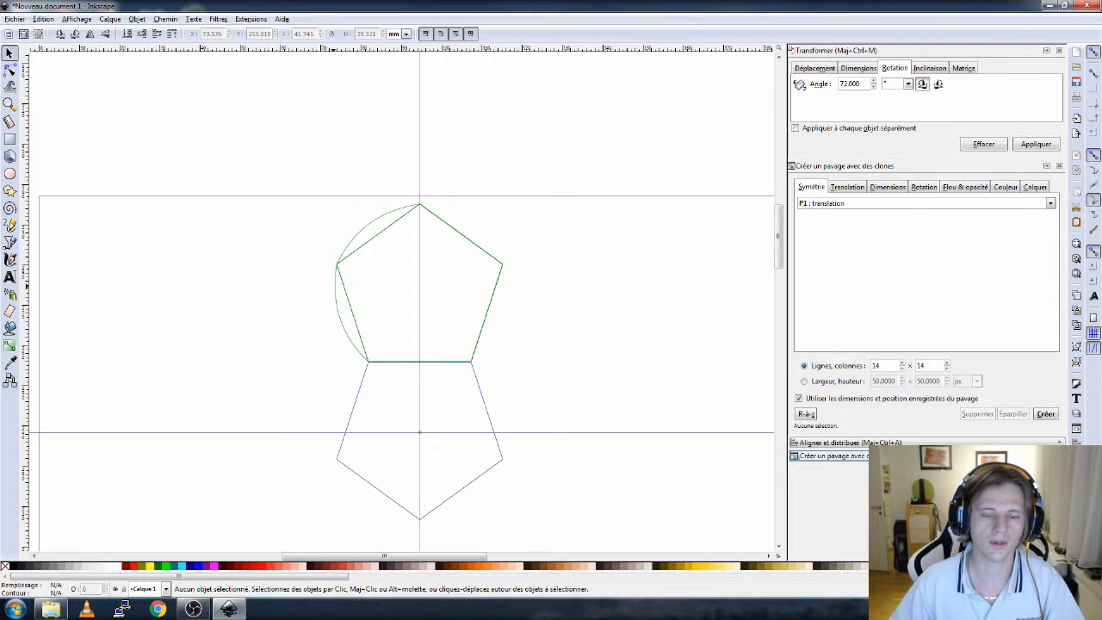
pyautogui.click(343, 257)
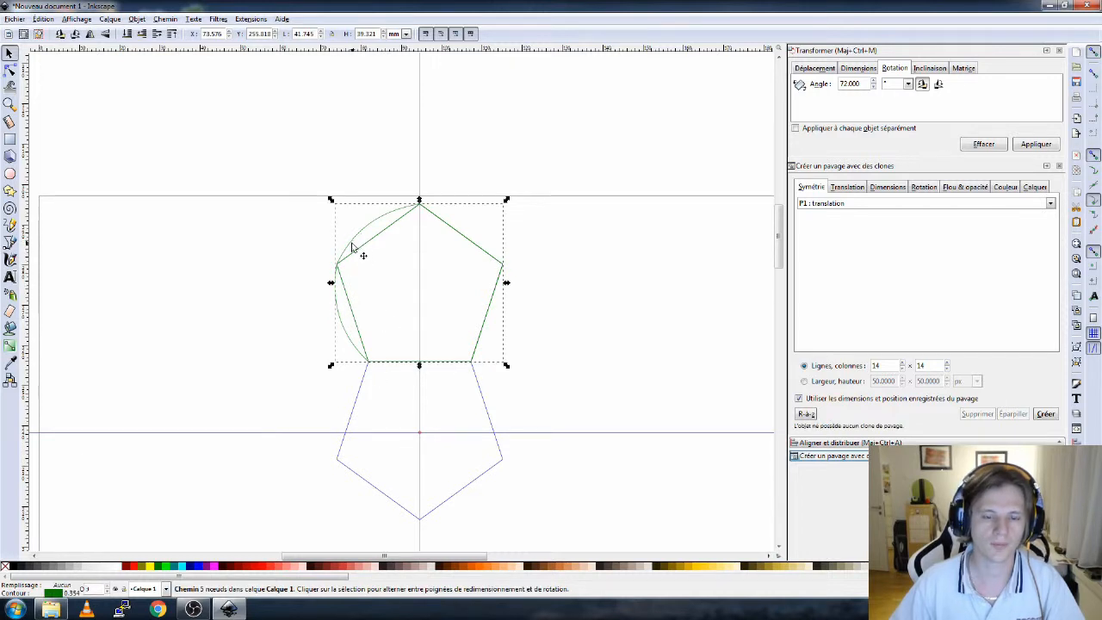
pyautogui.moveTo(279, 121); pyautogui.dragTo(574, 377)
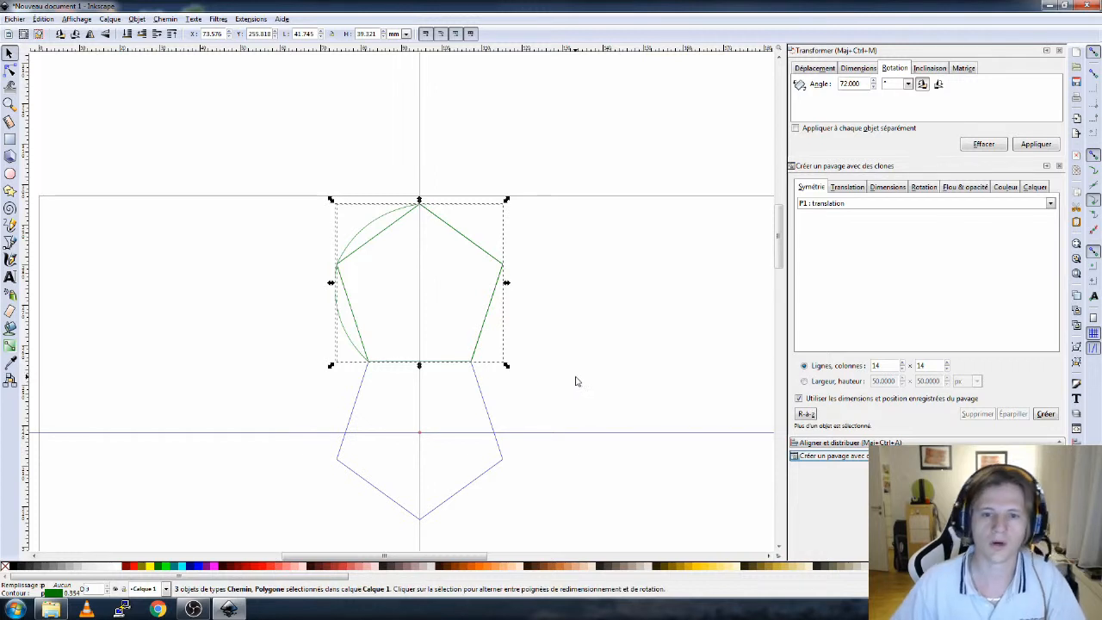
pyautogui.click(167, 19)
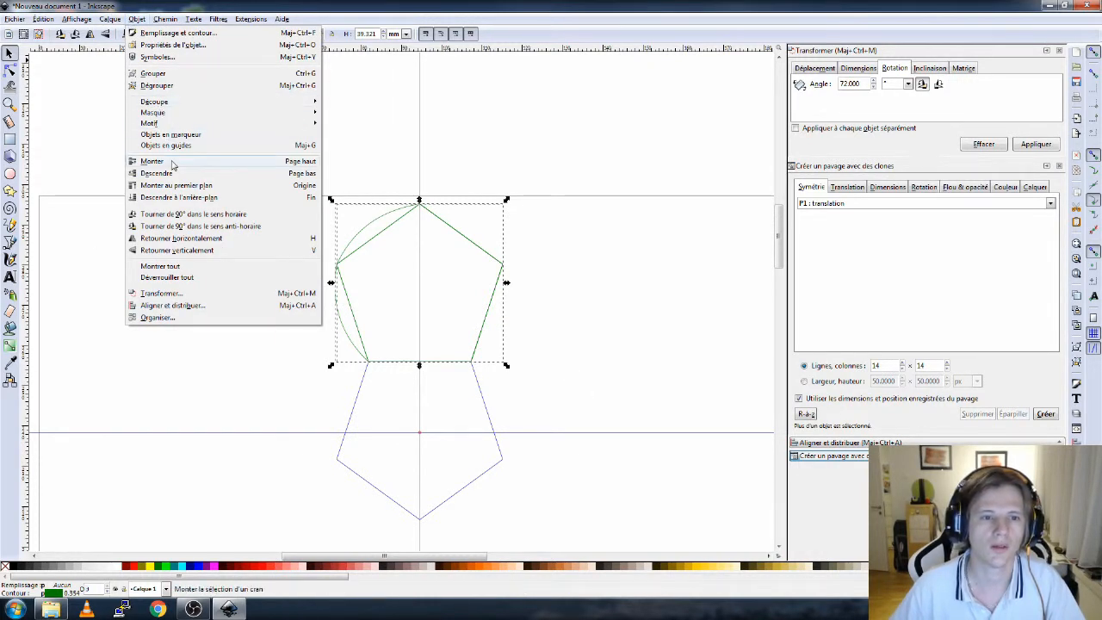
pyautogui.moveTo(164, 19)
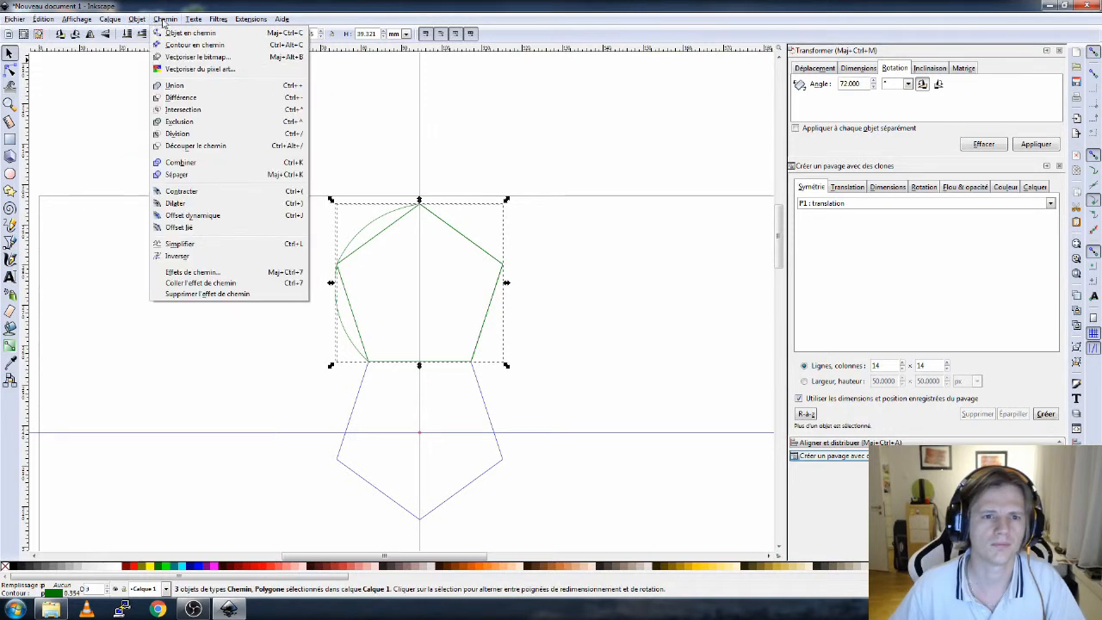
pyautogui.click(197, 90)
# - Trace a polyline with the Bezier pen from the top vertex down the two left edges and along the bottom edge, and color it red
pyautogui.click(619, 286)
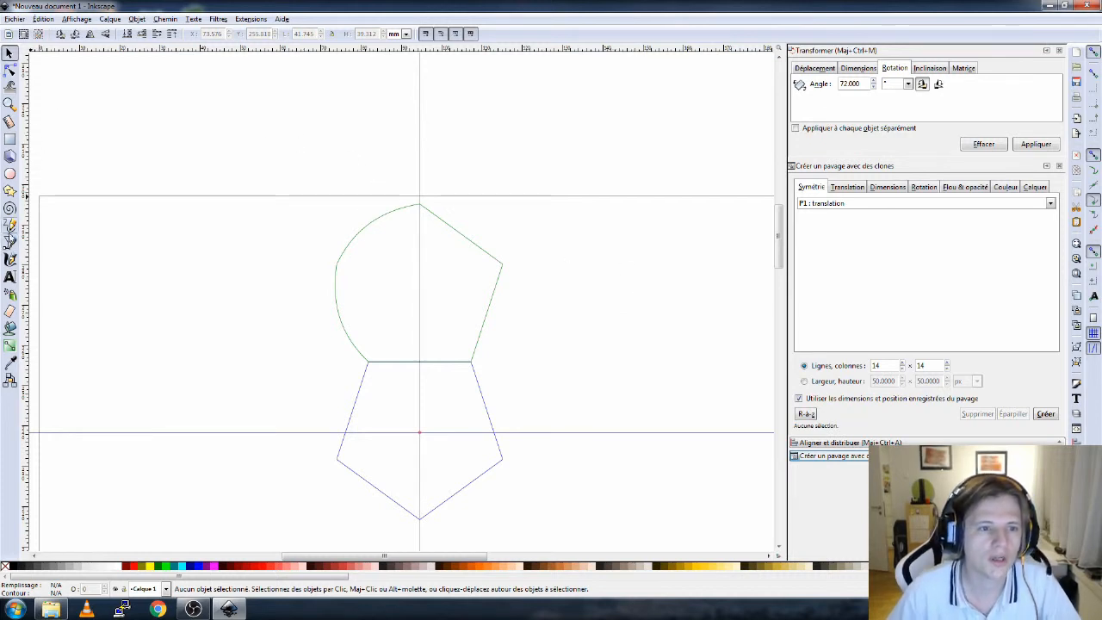
pyautogui.click(355, 254)
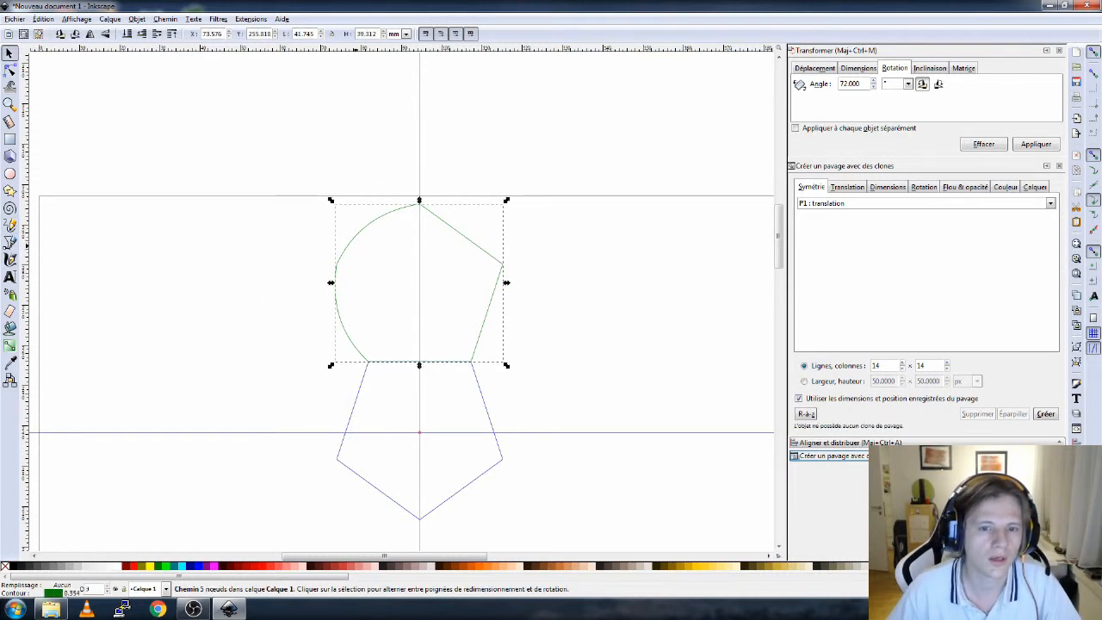
pyautogui.click(9, 70)
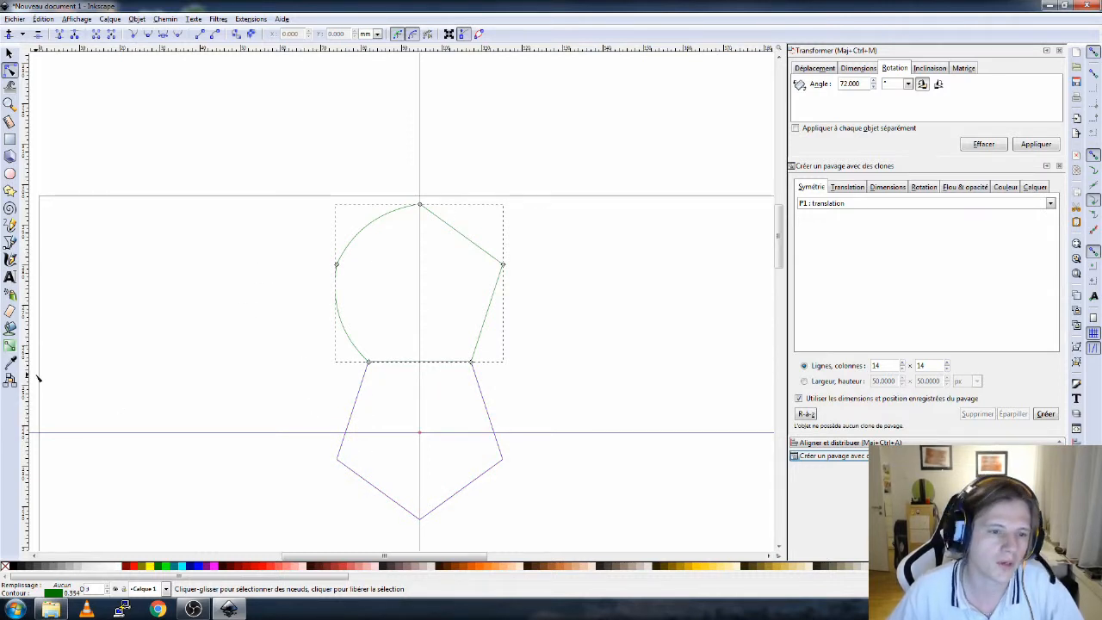
pyautogui.click(10, 242)
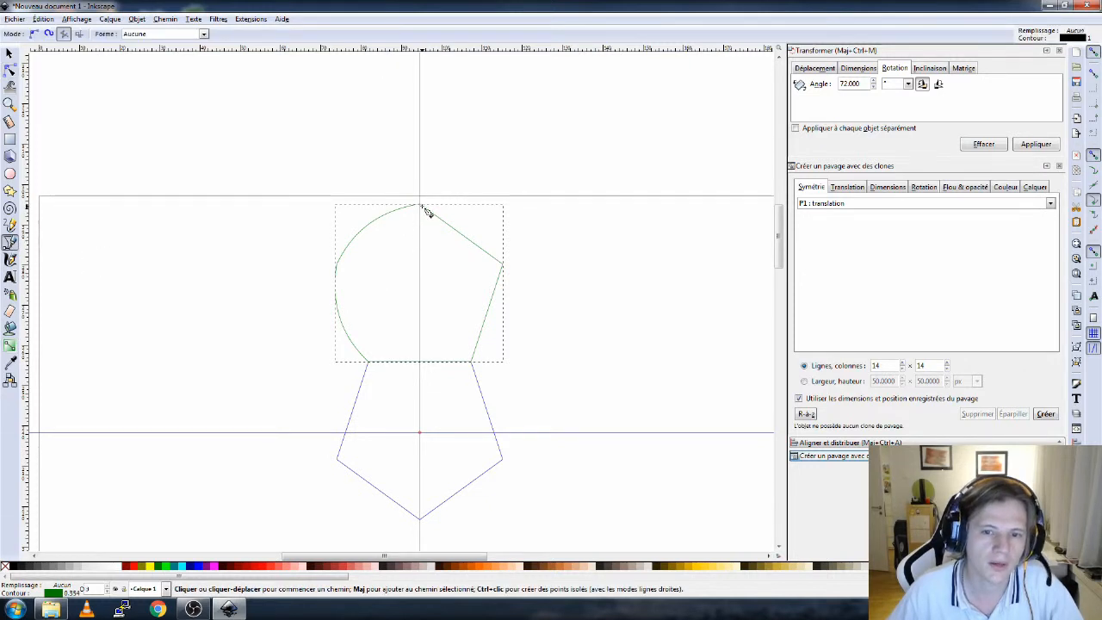
pyautogui.click(419, 206)
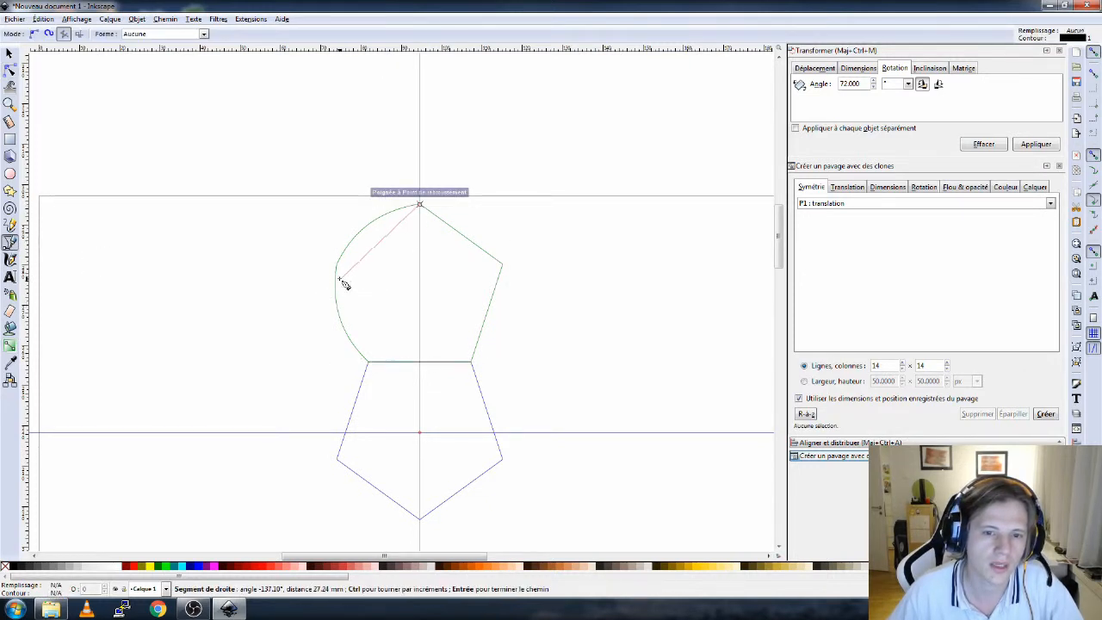
pyautogui.click(338, 262)
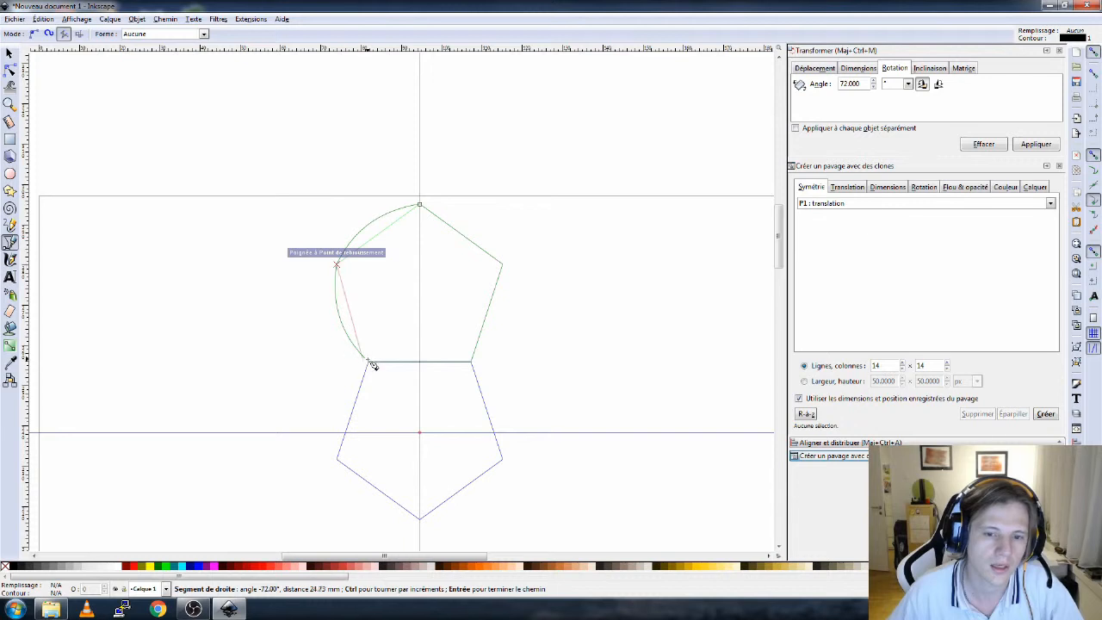
pyautogui.click(371, 364)
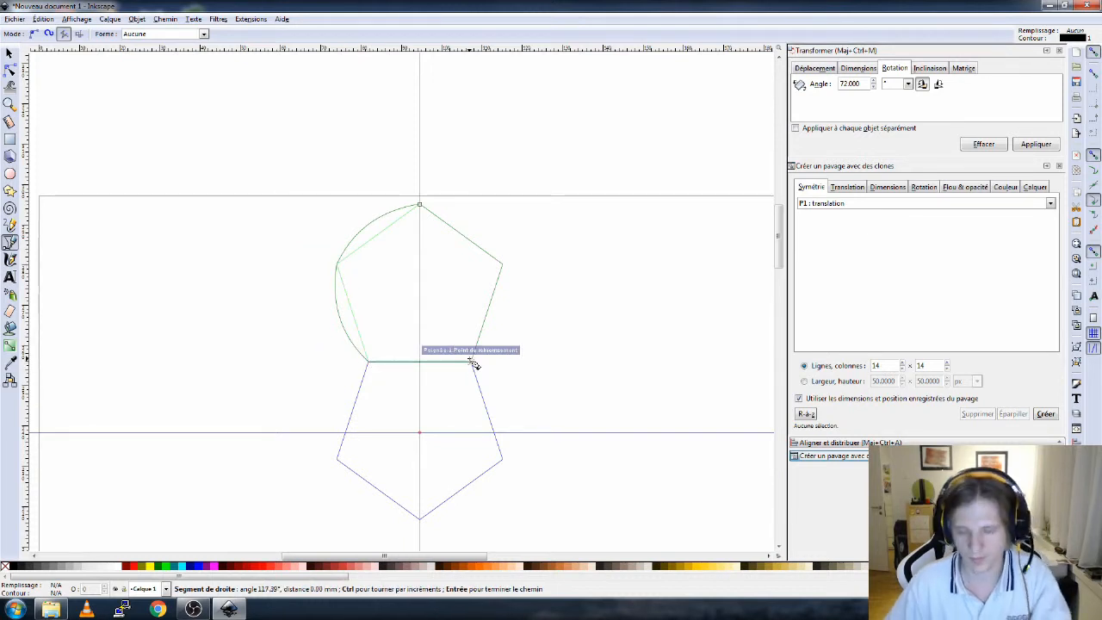
pyautogui.doubleClick(474, 365)
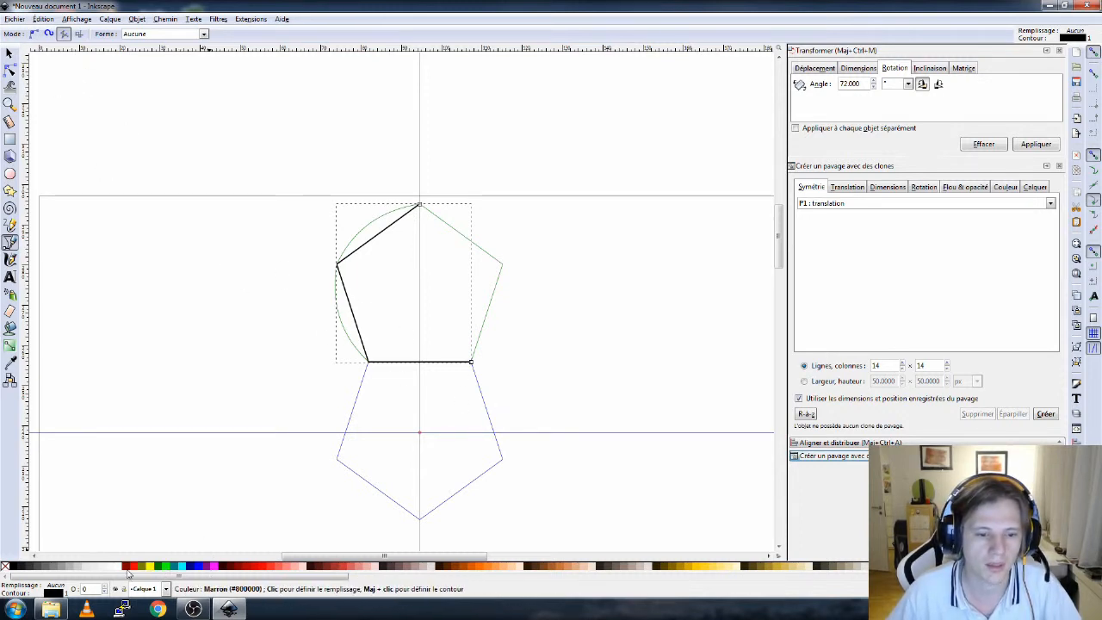
pyautogui.keyDown('shift'); pyautogui.click(134, 567); pyautogui.keyUp('shift')
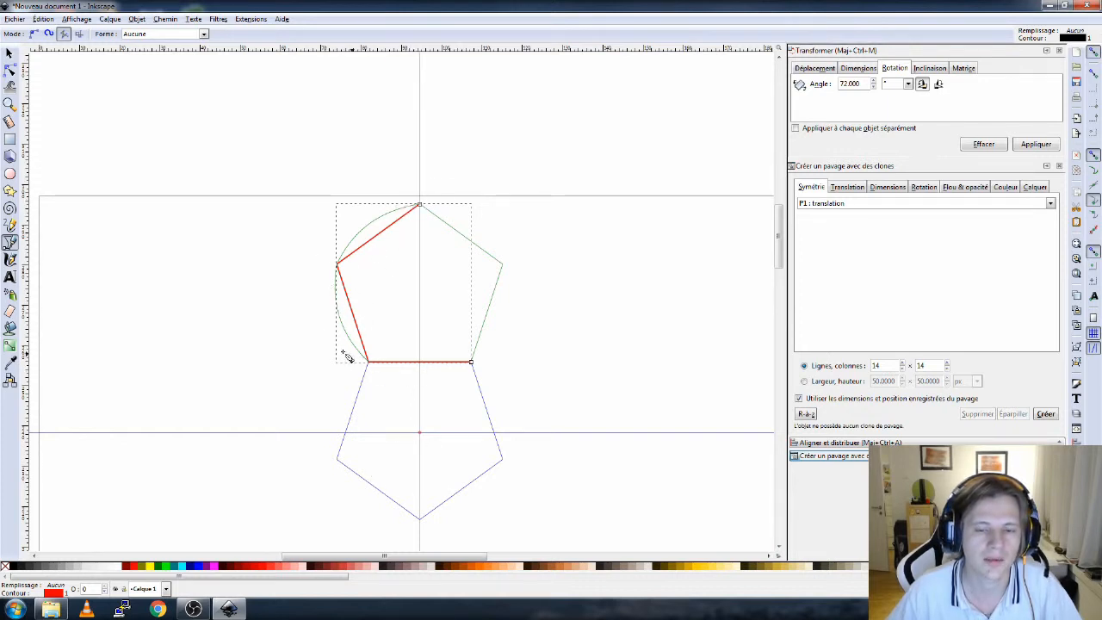
pyautogui.click(10, 53)
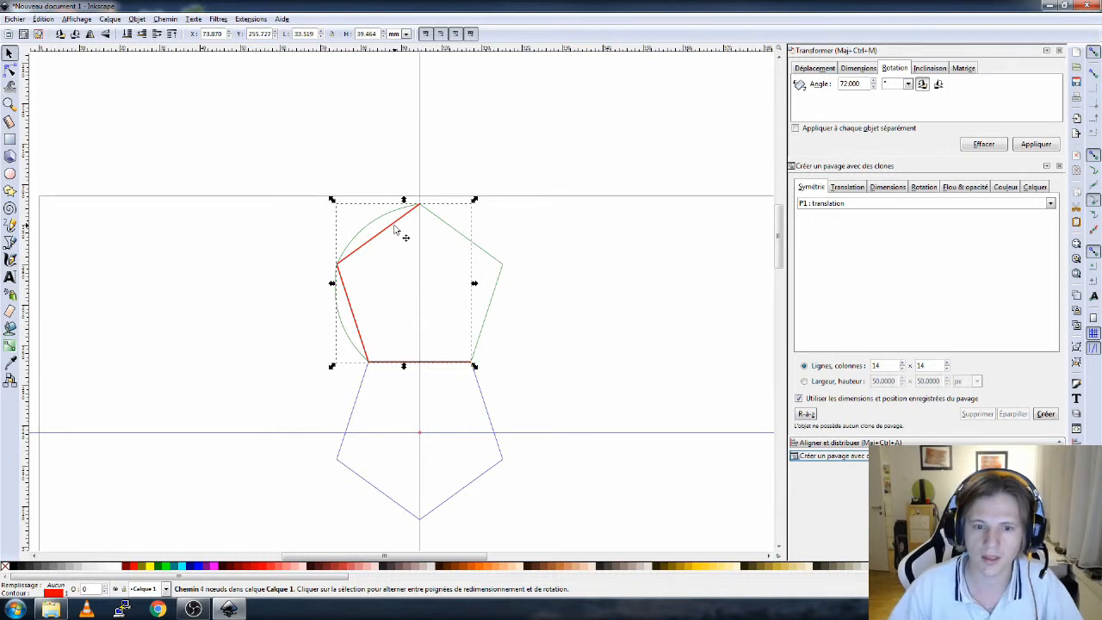
pyautogui.scroll(3, 433, 402)
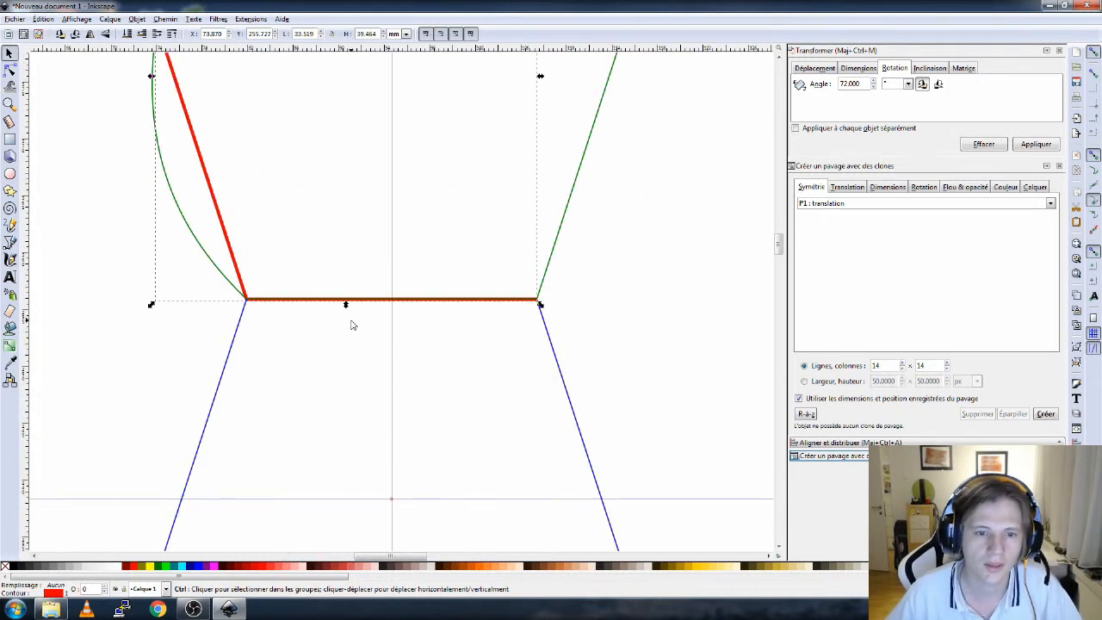
pyautogui.click(202, 256)
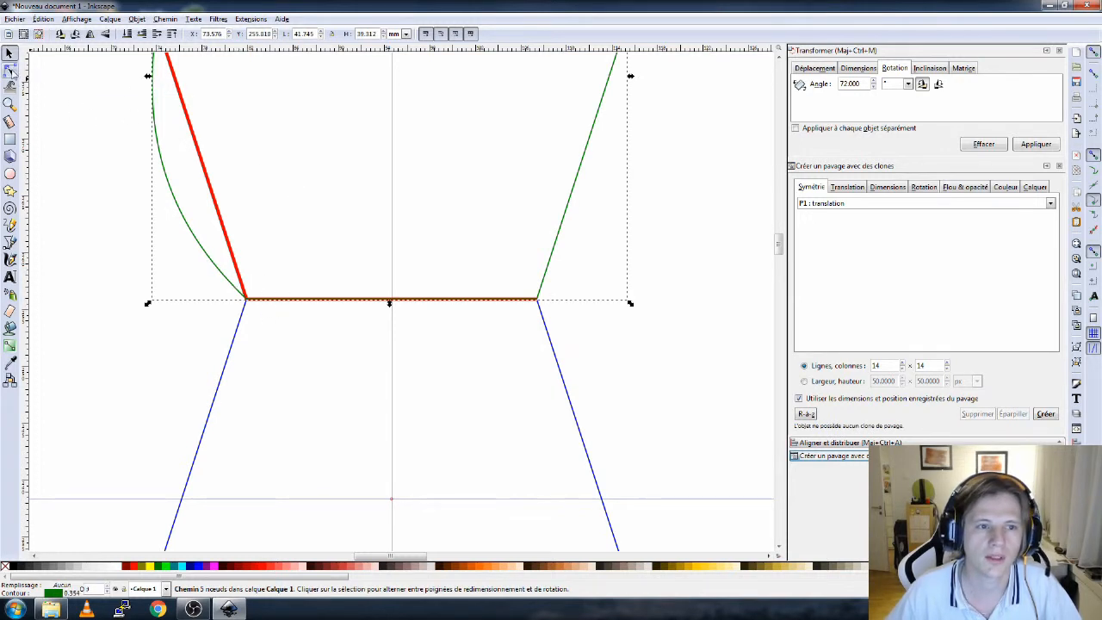
pyautogui.click(9, 71)
pyautogui.moveTo(309, 300); pyautogui.dragTo(330, 226)
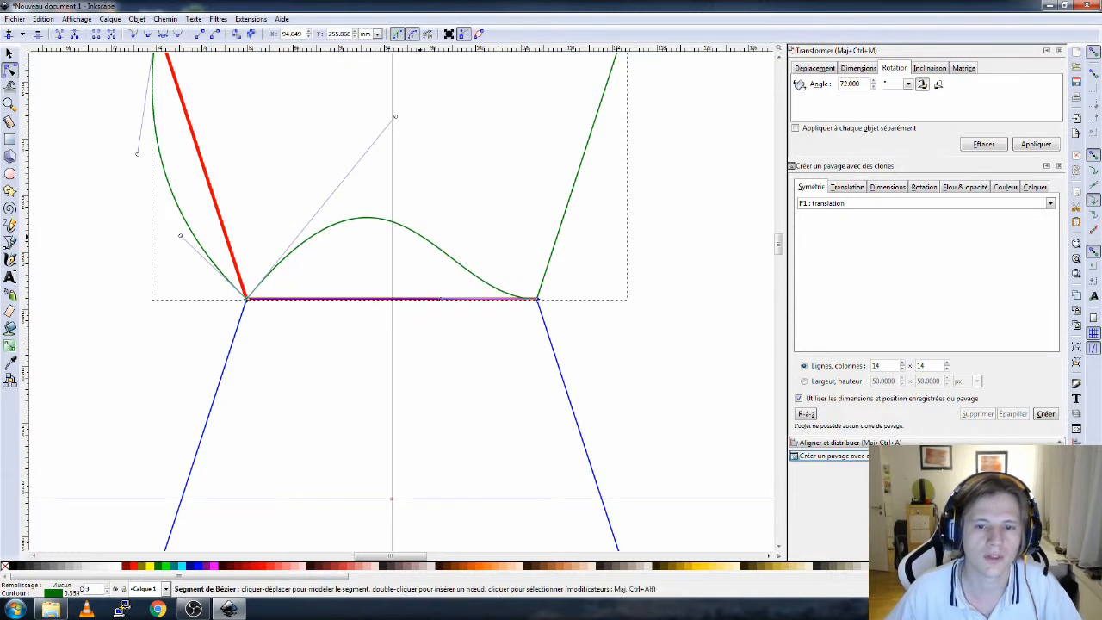
pyautogui.click(111, 38)
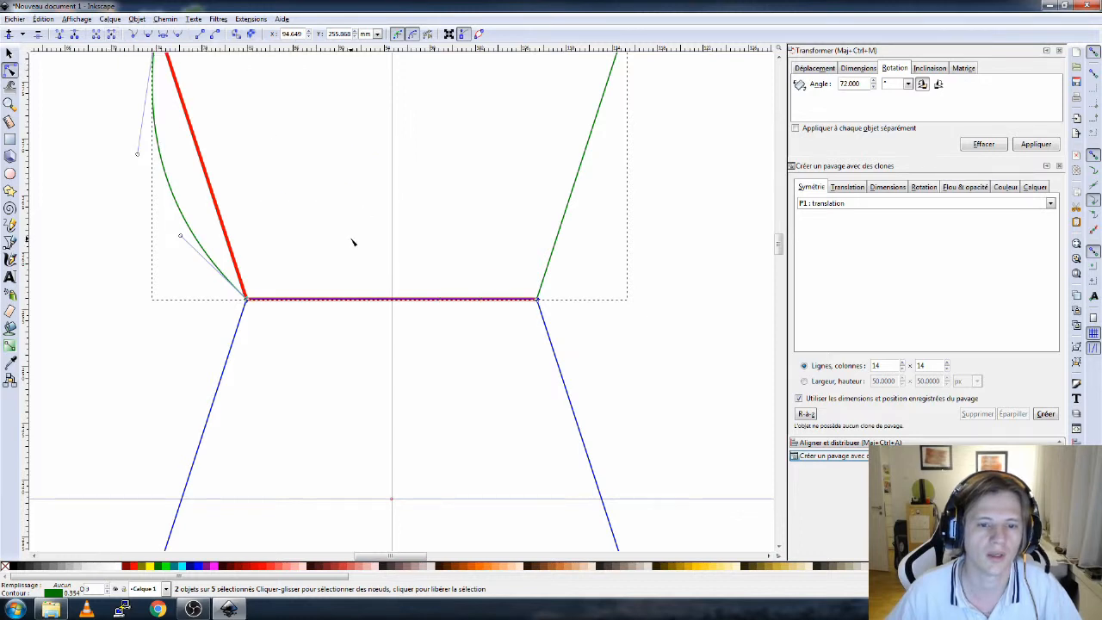
pyautogui.scroll(-3, 352, 242)
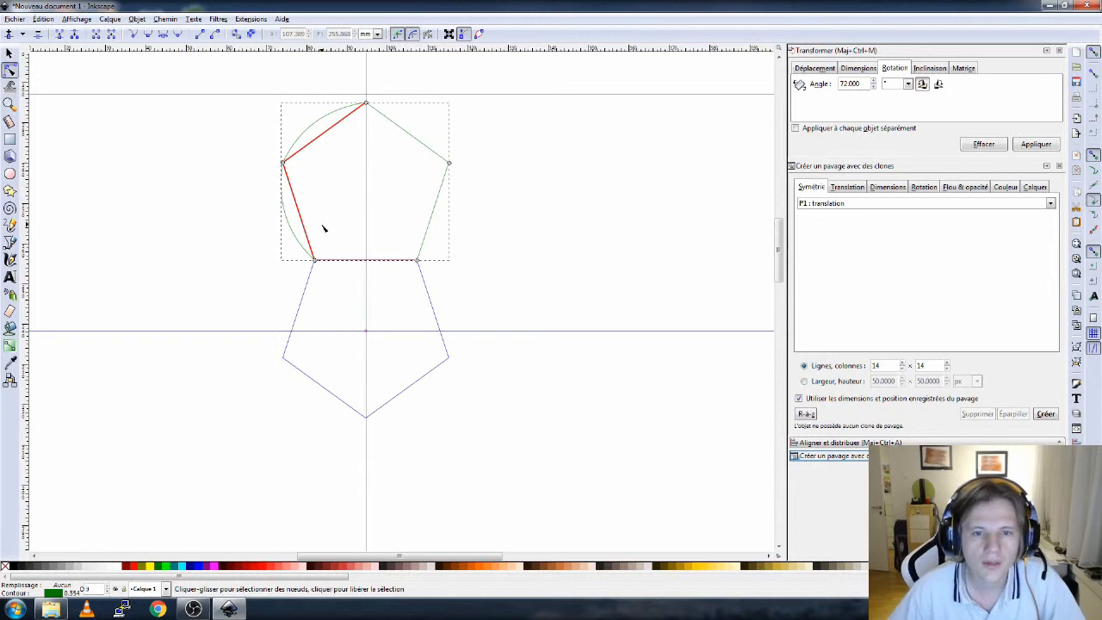
# - Select the red polyline together with the green path and group them
pyautogui.click(10, 54)
pyautogui.moveTo(200, 61); pyautogui.dragTo(560, 320)
pyautogui.hotkey('ctrl', 'g')
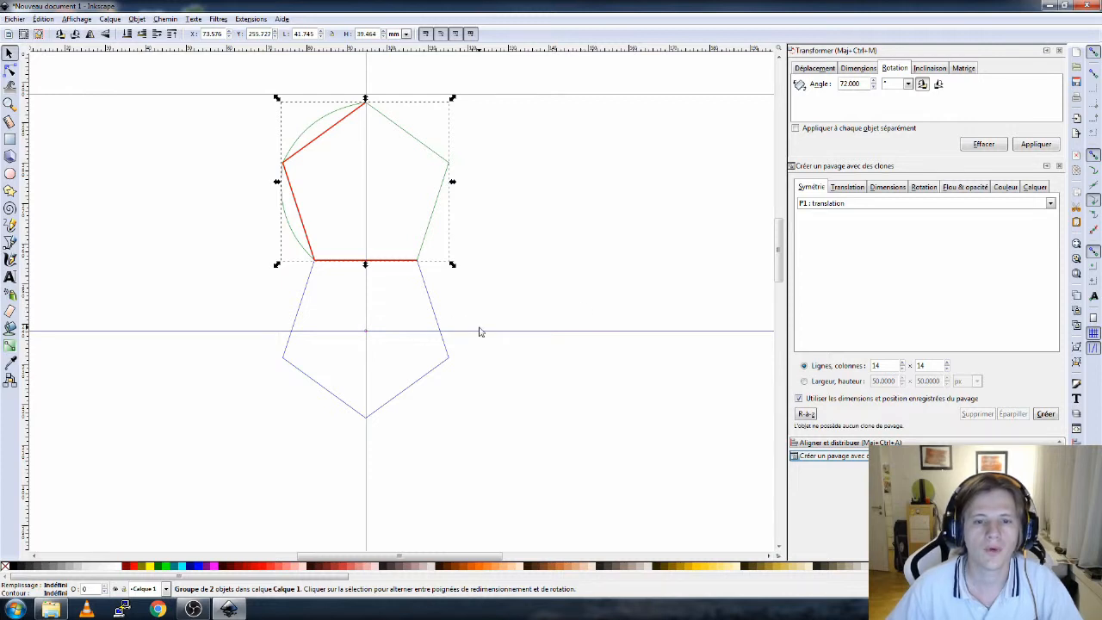
# - Move the group's rotation center onto the guide intersection at the blue pentagon's center
pyautogui.click(437, 207)
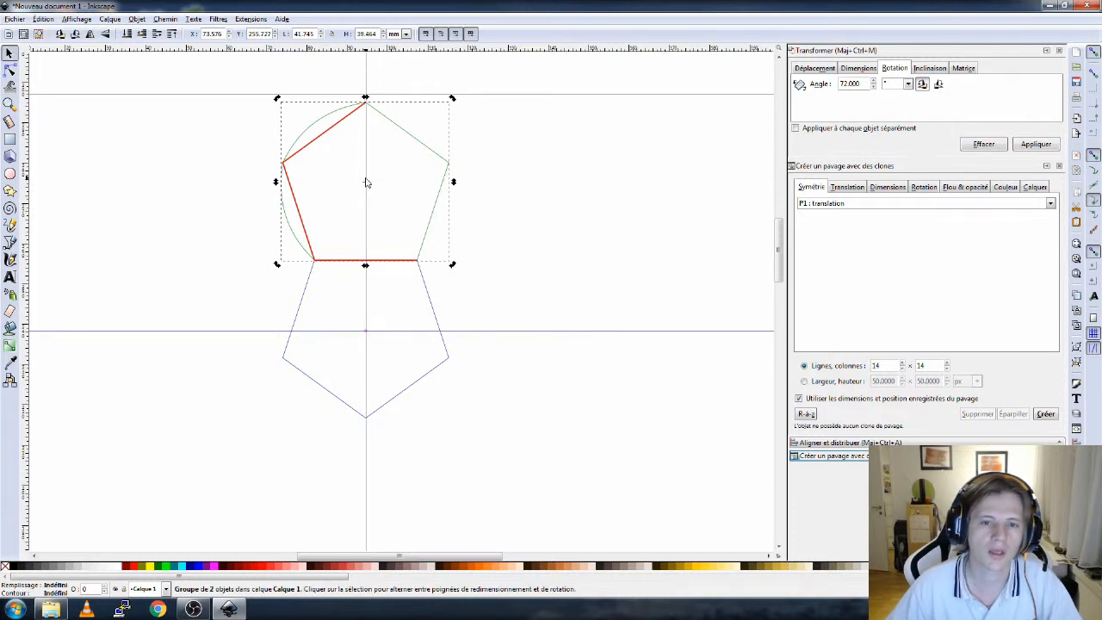
pyautogui.moveTo(365, 186)
pyautogui.mouseDown()
pyautogui.moveTo(383, 338)
pyautogui.moveTo(371, 342)
pyautogui.mouseUp()
pyautogui.scroll(8, 369, 338)
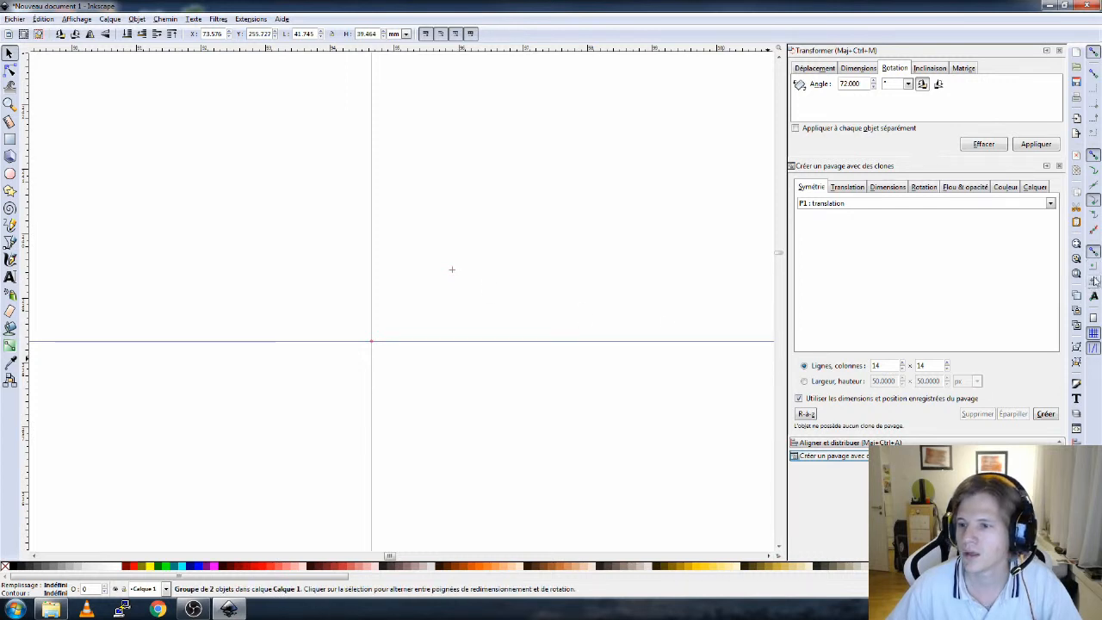
pyautogui.moveTo(451, 270); pyautogui.dragTo(373, 342)
pyautogui.moveTo(447, 273); pyautogui.dragTo(374, 343)
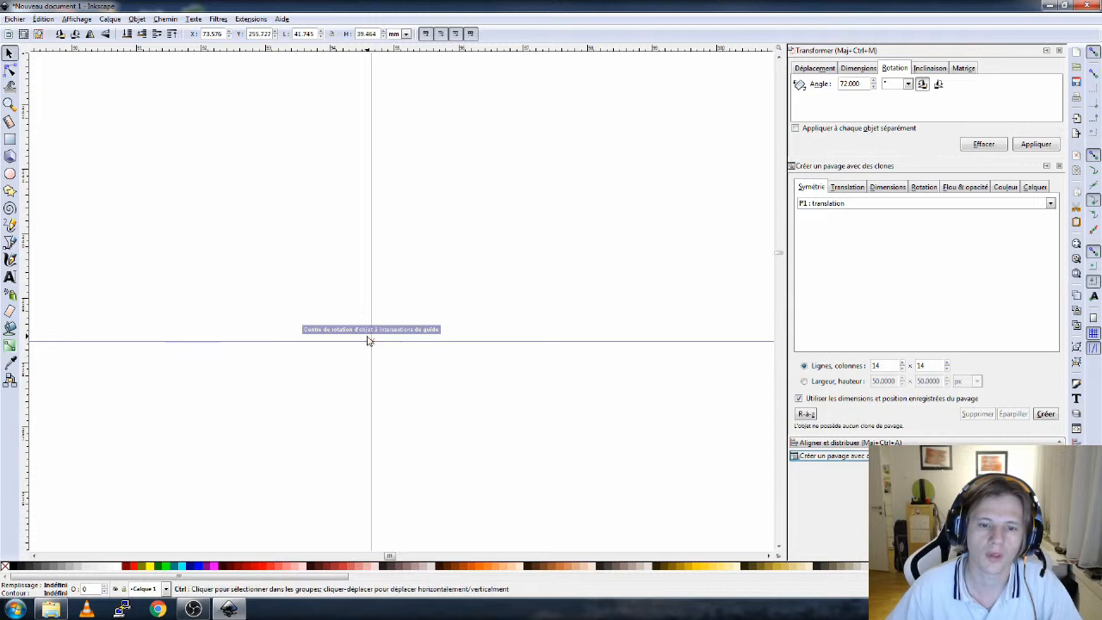
pyautogui.scroll(6, 370, 341)
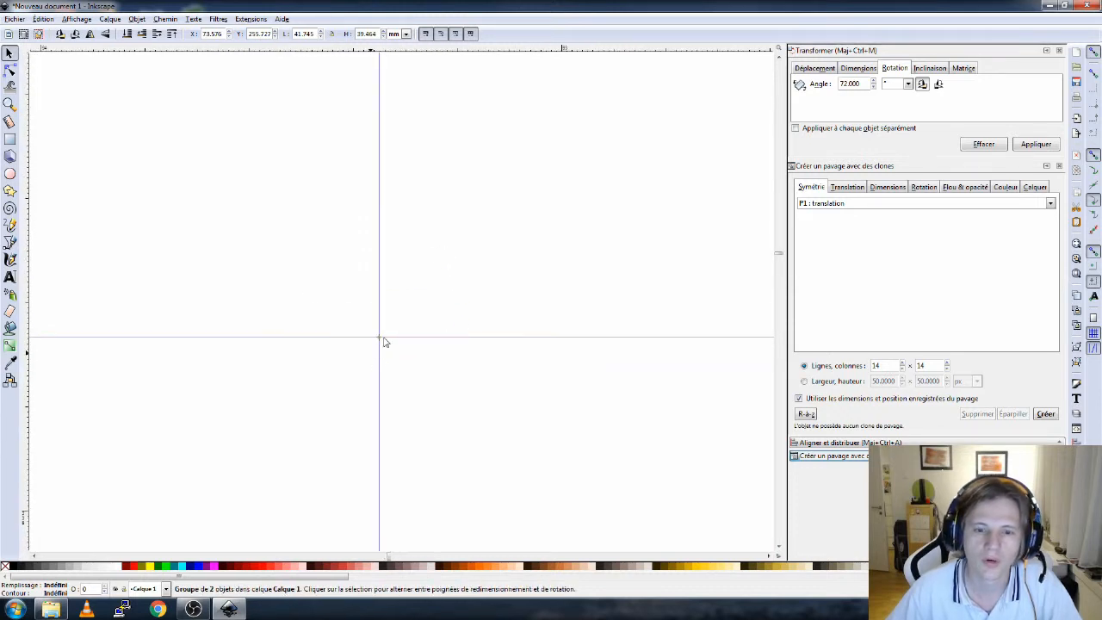
pyautogui.scroll(-6, 379, 336)
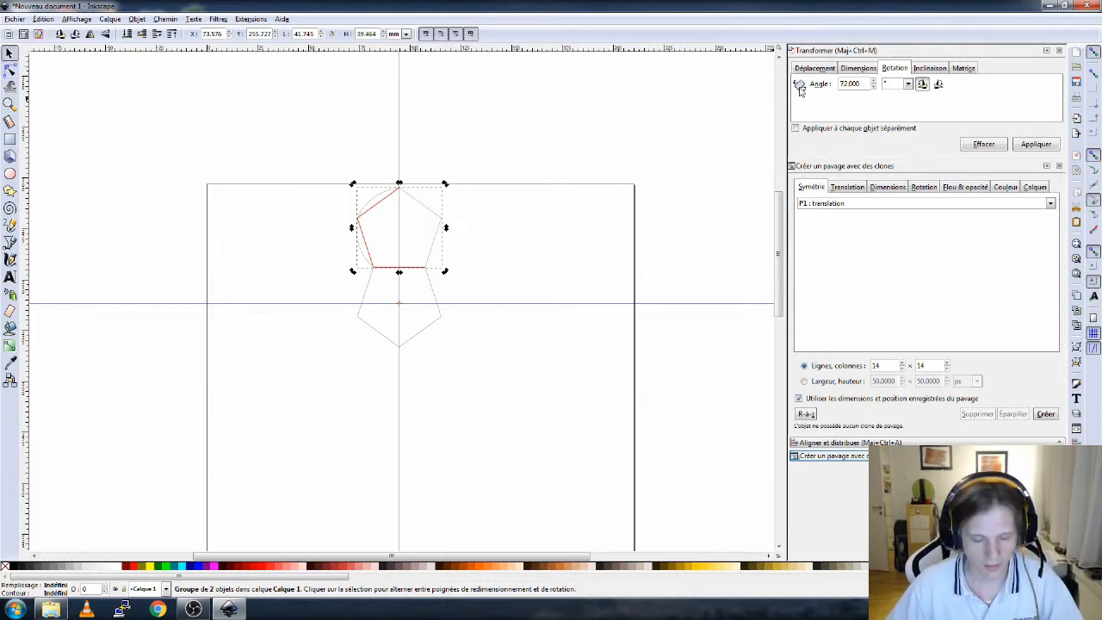
# - Rotate copies of the group by 72° four times around that center, forming a ring of five pentagon tiles
pyautogui.click(322, 150)
pyautogui.moveTo(301, 123); pyautogui.dragTo(487, 320)
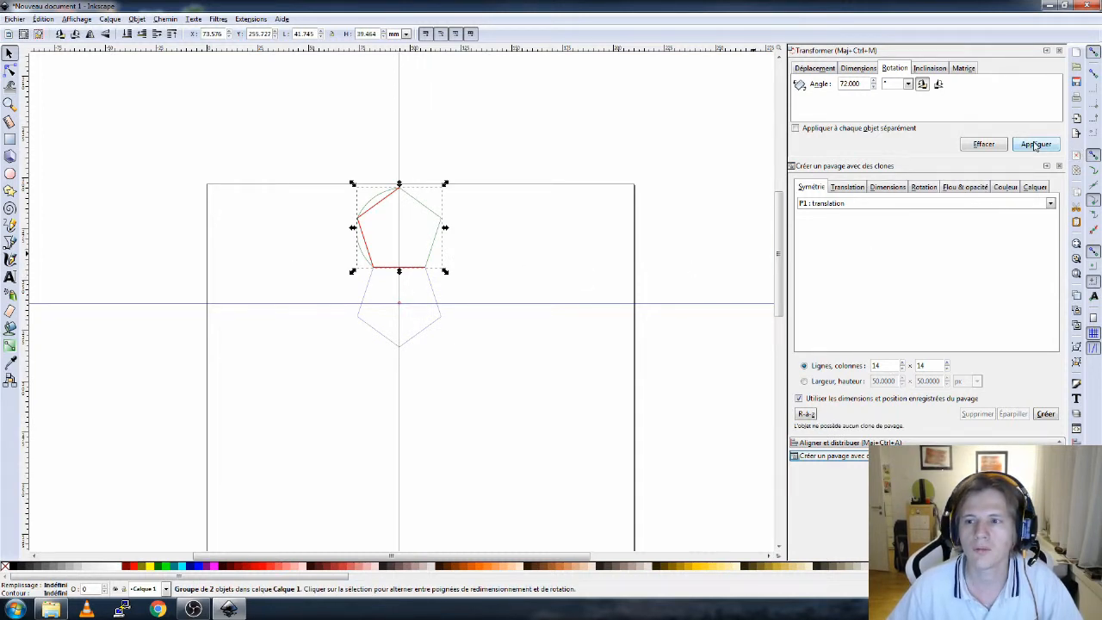
pyautogui.click(1035, 145)
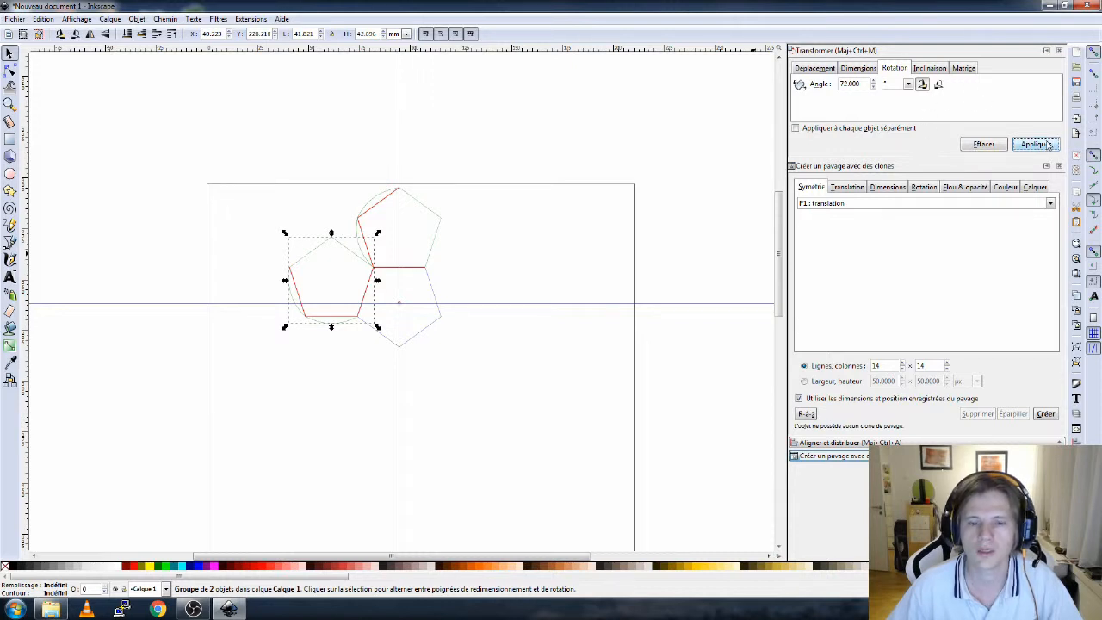
pyautogui.click(1048, 145)
pyautogui.click(1048, 145)
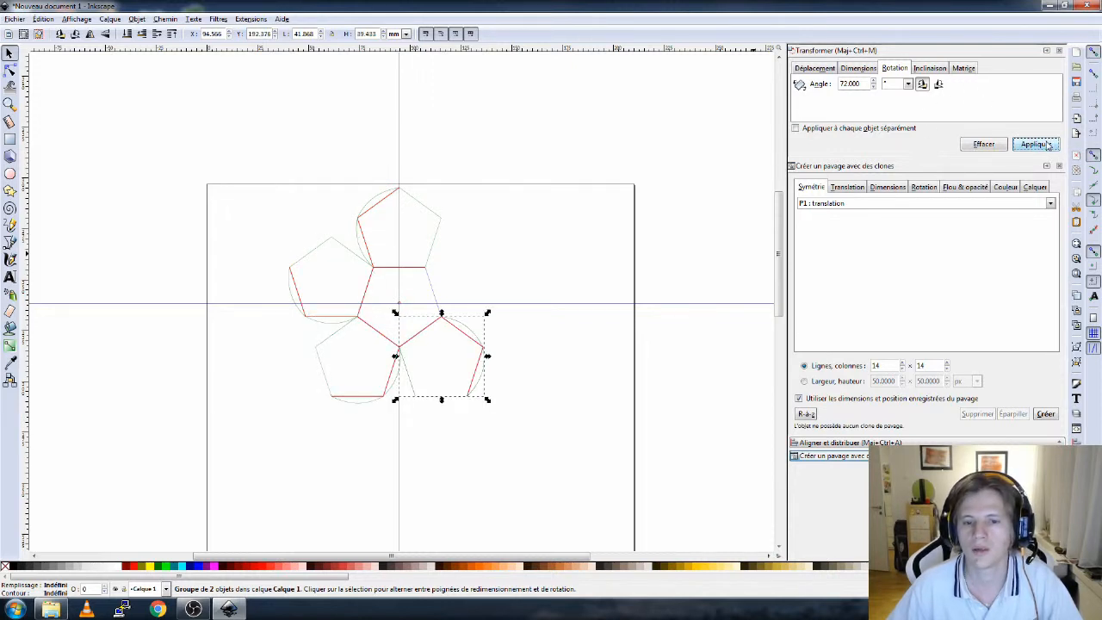
pyautogui.click(1048, 144)
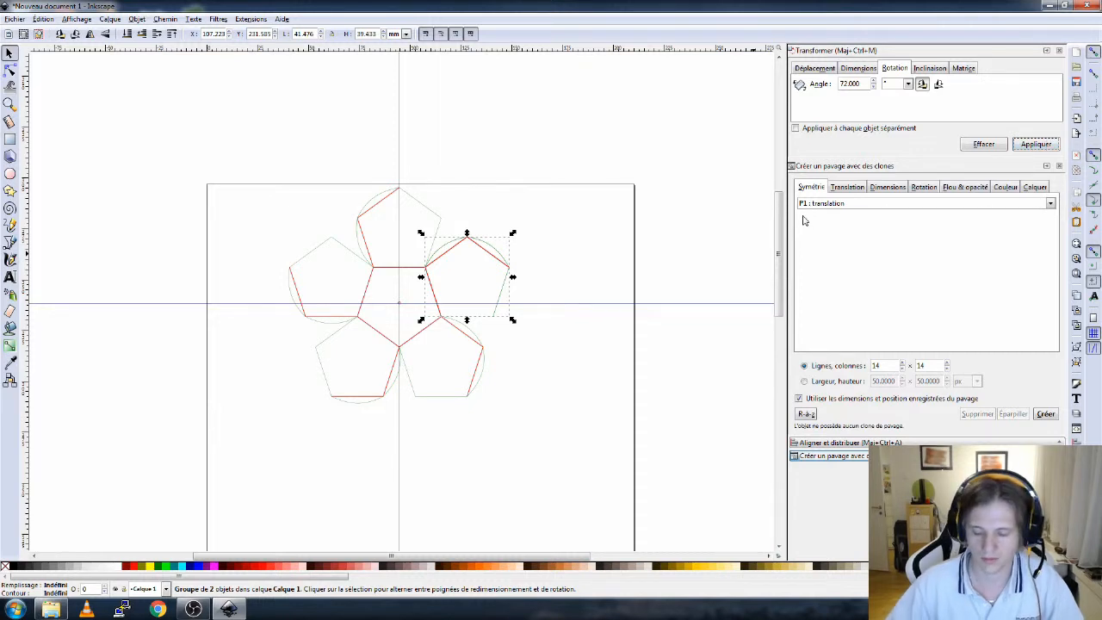
pyautogui.press('Escape')
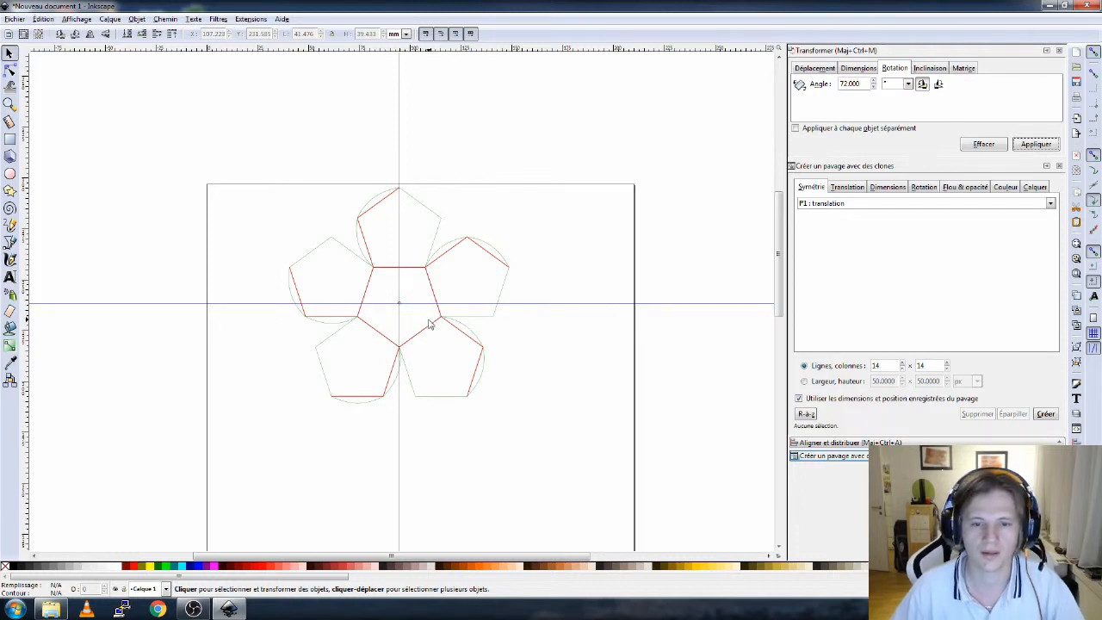
# - Zoom in to inspect how the grouped red edges line up with the central blue pentagon's edges
pyautogui.scroll(3, 428, 319)
pyautogui.click(436, 223)
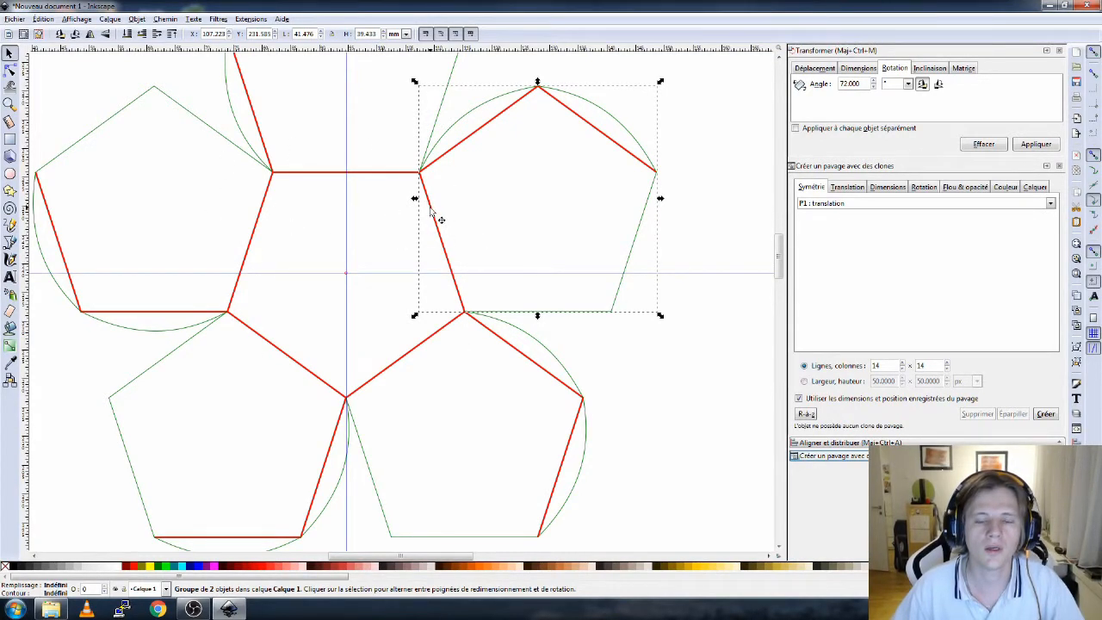
pyautogui.press('ctrl')
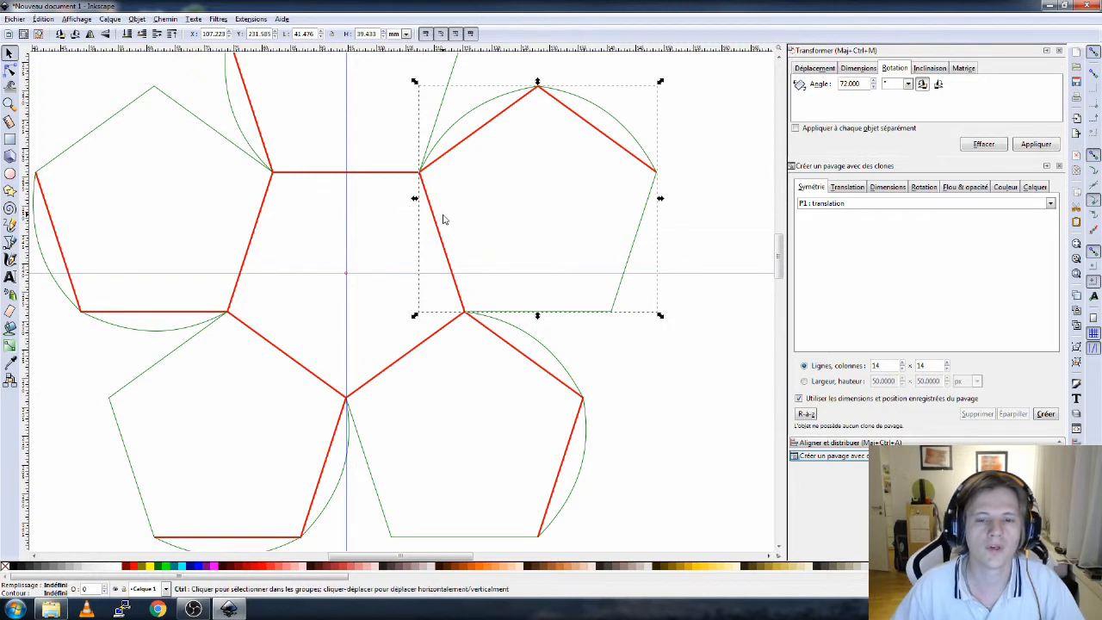
pyautogui.scroll(2, 436, 229)
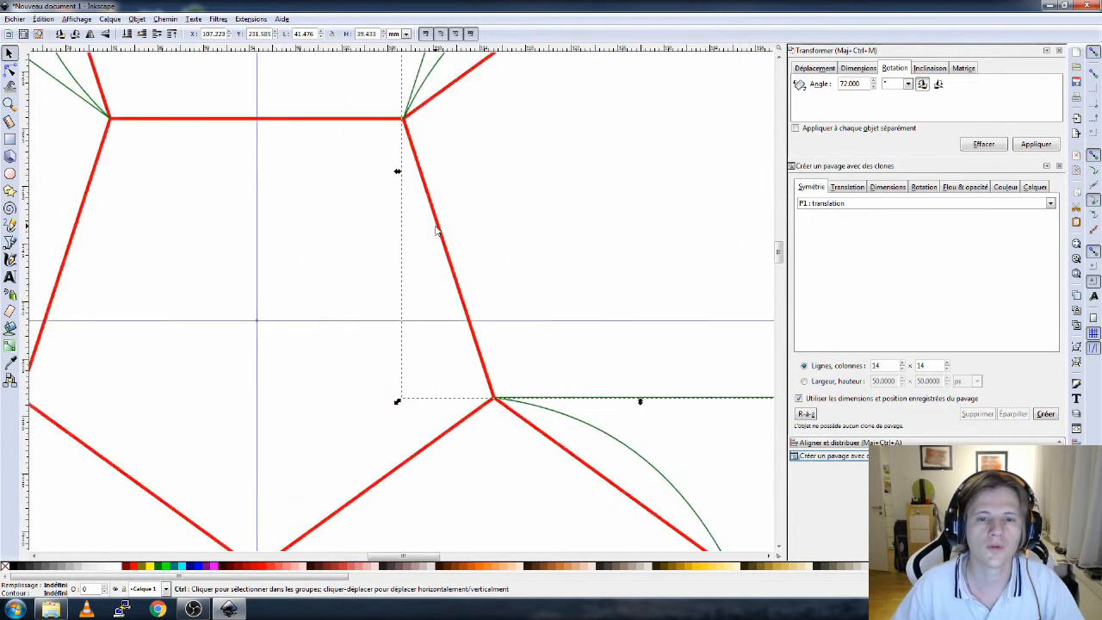
pyautogui.scroll(-3, 437, 229)
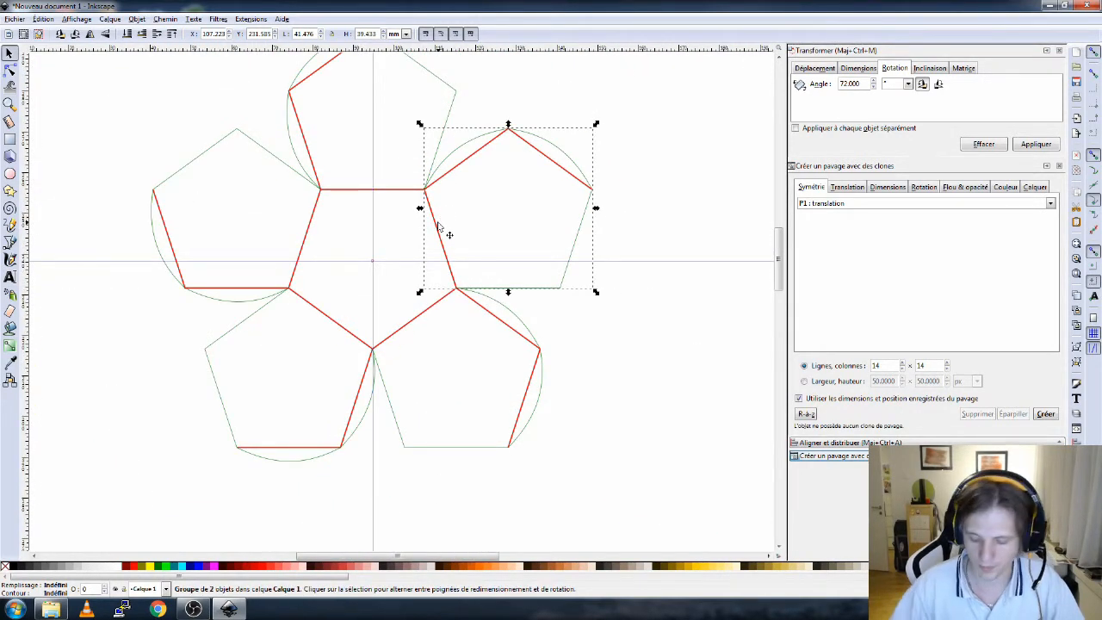
pyautogui.scroll(5, 435, 233)
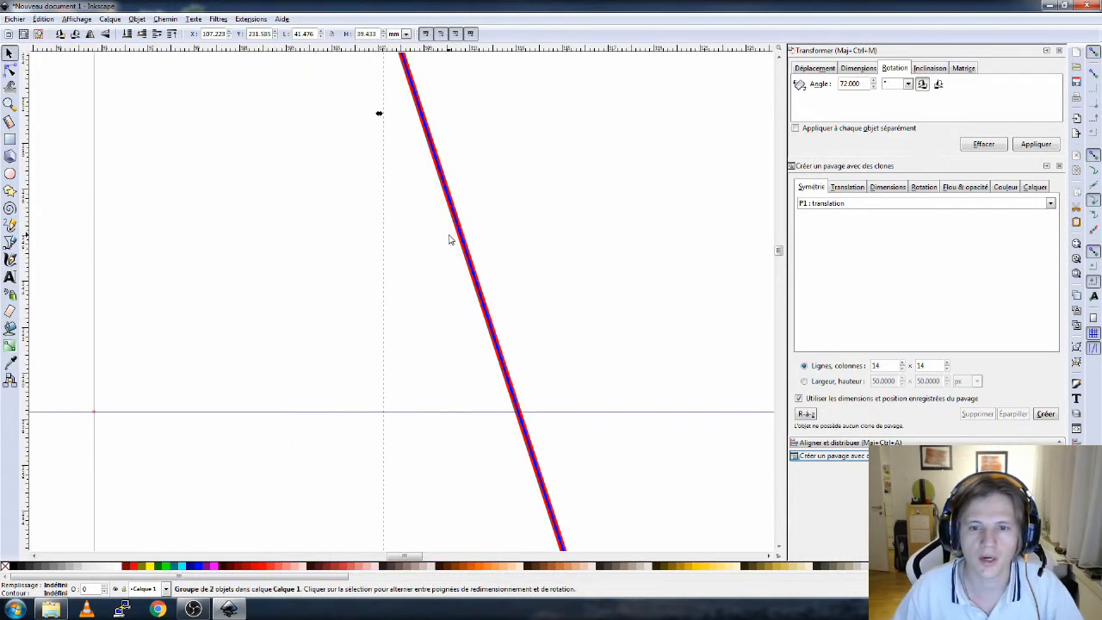
pyautogui.keyDown('ctrl'); pyautogui.click(472, 244); pyautogui.keyUp('ctrl')
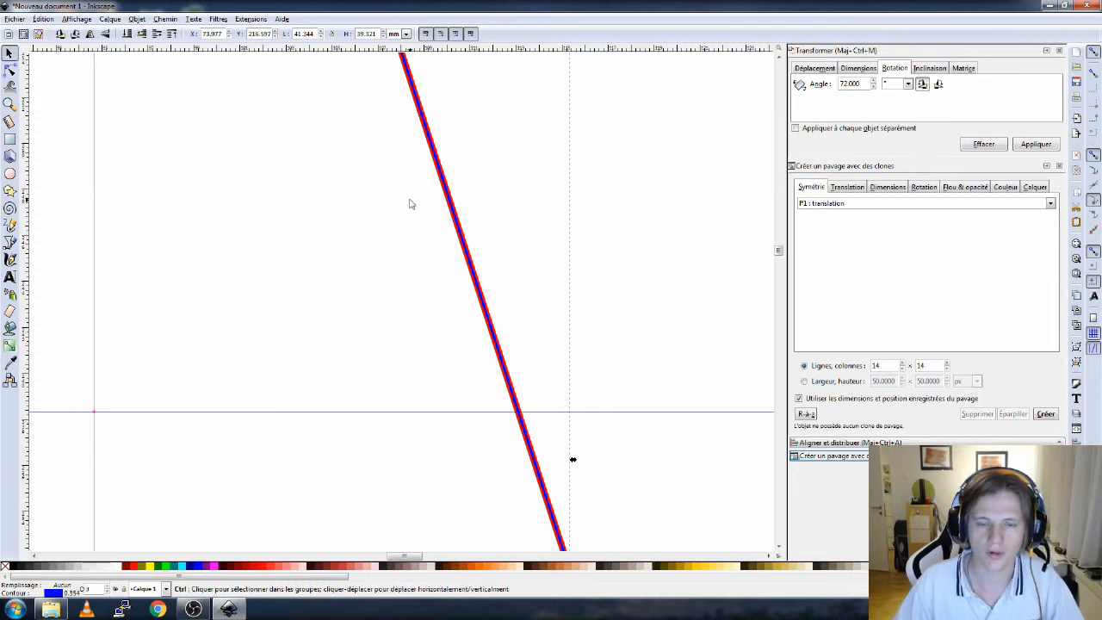
pyautogui.scroll(-5, 418, 250)
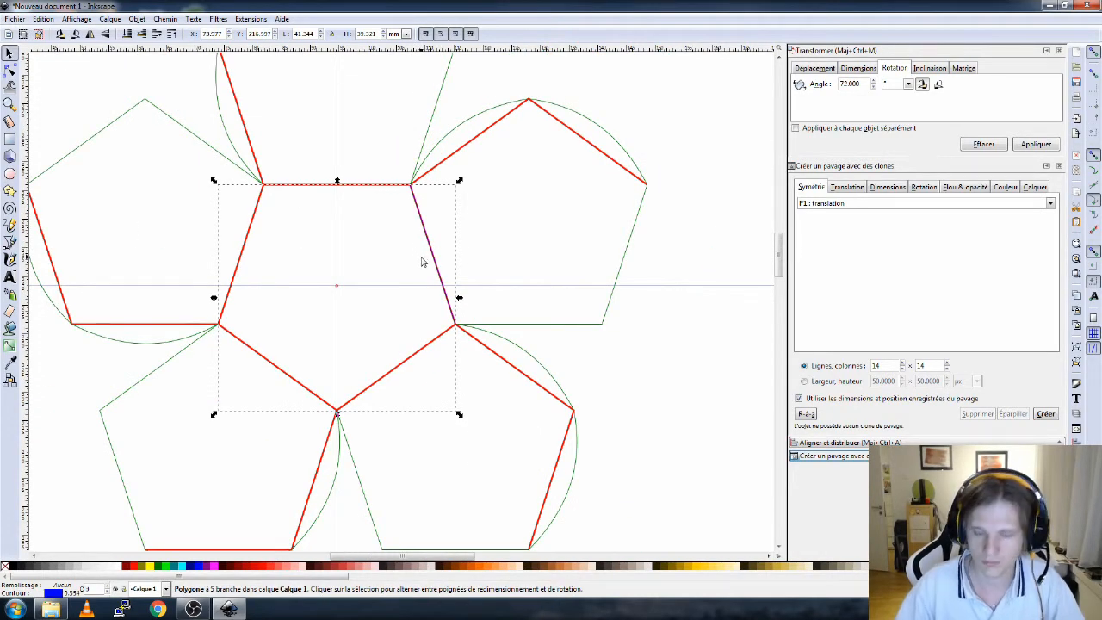
pyautogui.click(298, 257)
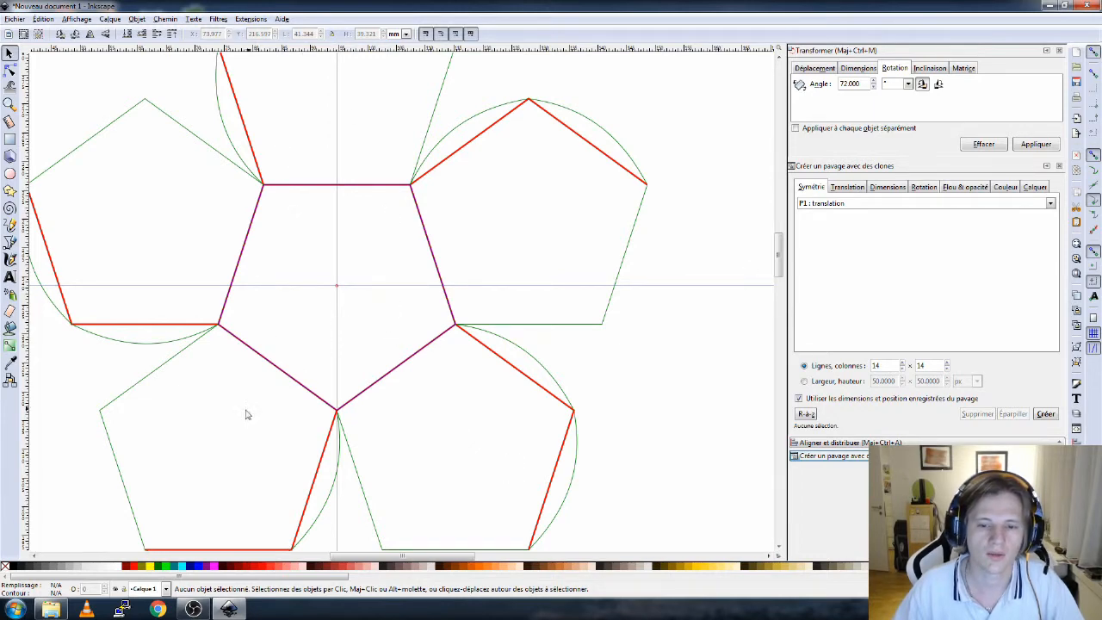
pyautogui.scroll(-4, 262, 401)
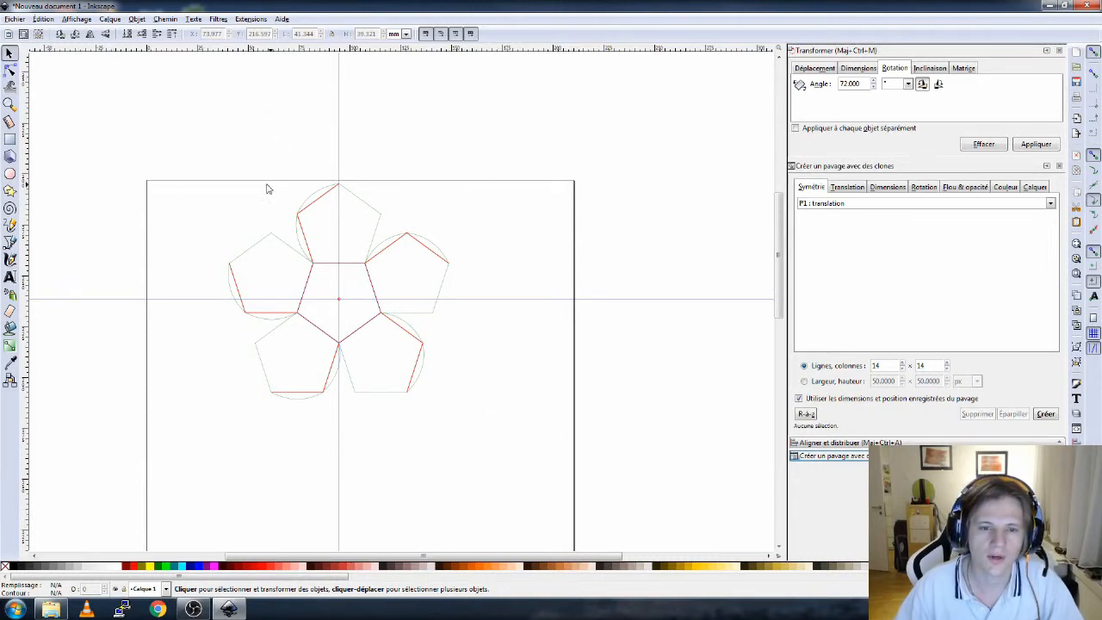
# - Select all six pieces of the pentagon ring, copy them and group them together
pyautogui.moveTo(177, 100); pyautogui.dragTo(497, 431)
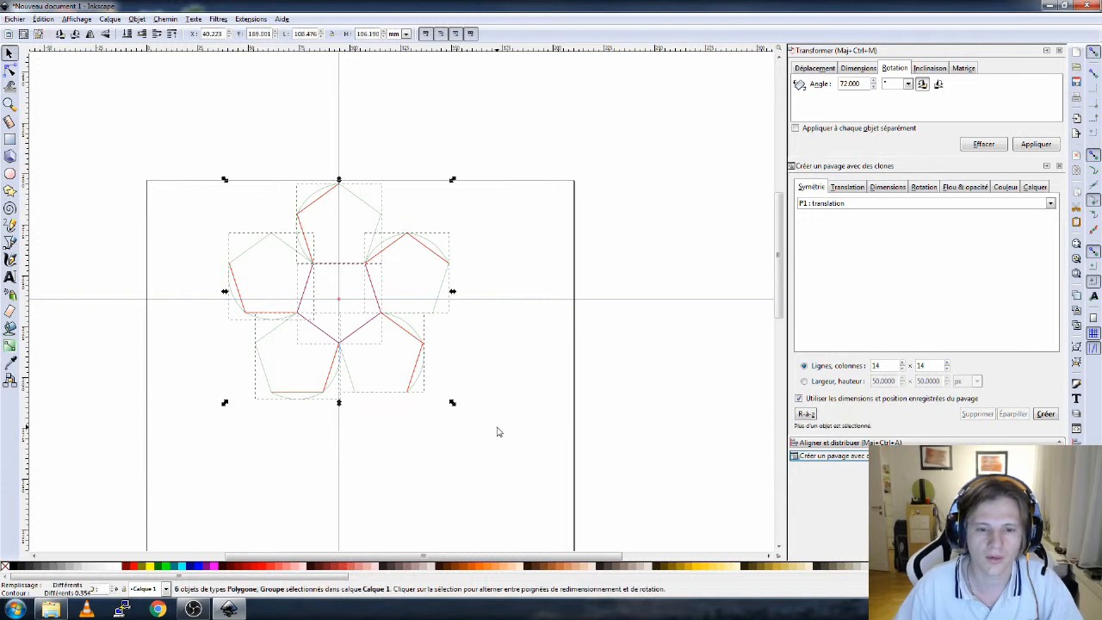
pyautogui.hotkey('ctrl', 'c')
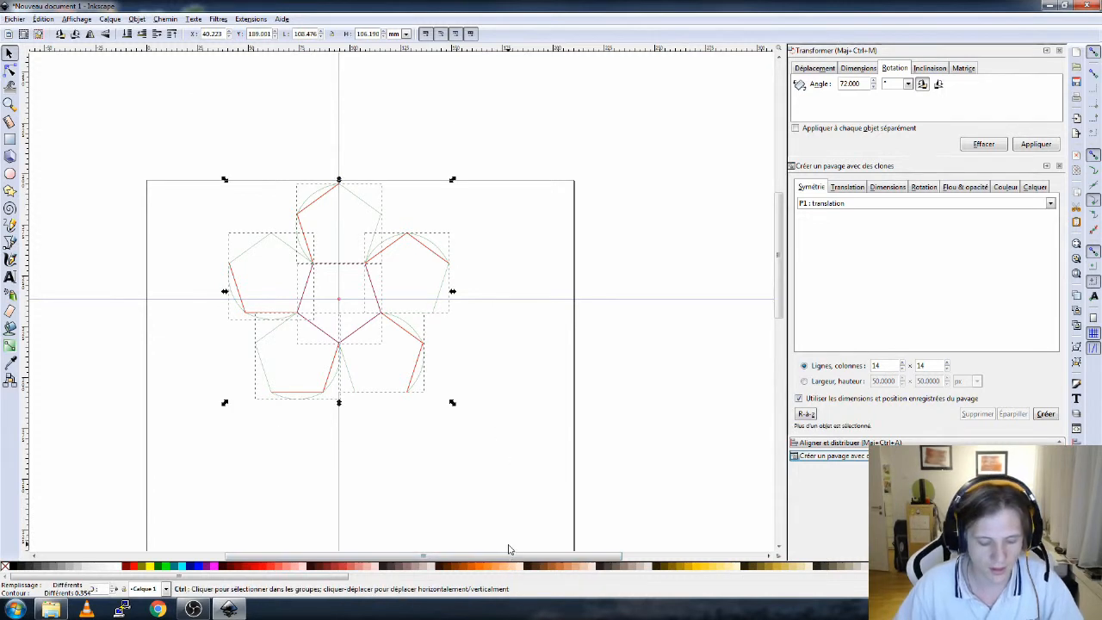
pyautogui.hotkey('ctrl', 'g')
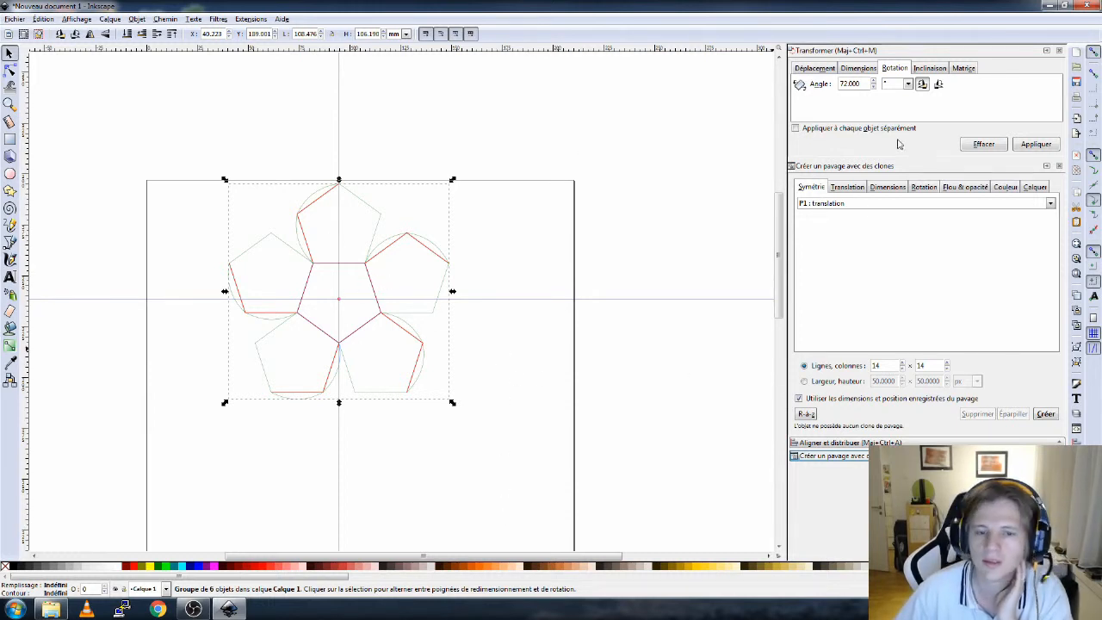
# - Flip the group horizontally by scaling its width to -100% and its height to 100%
pyautogui.press('ctrl')
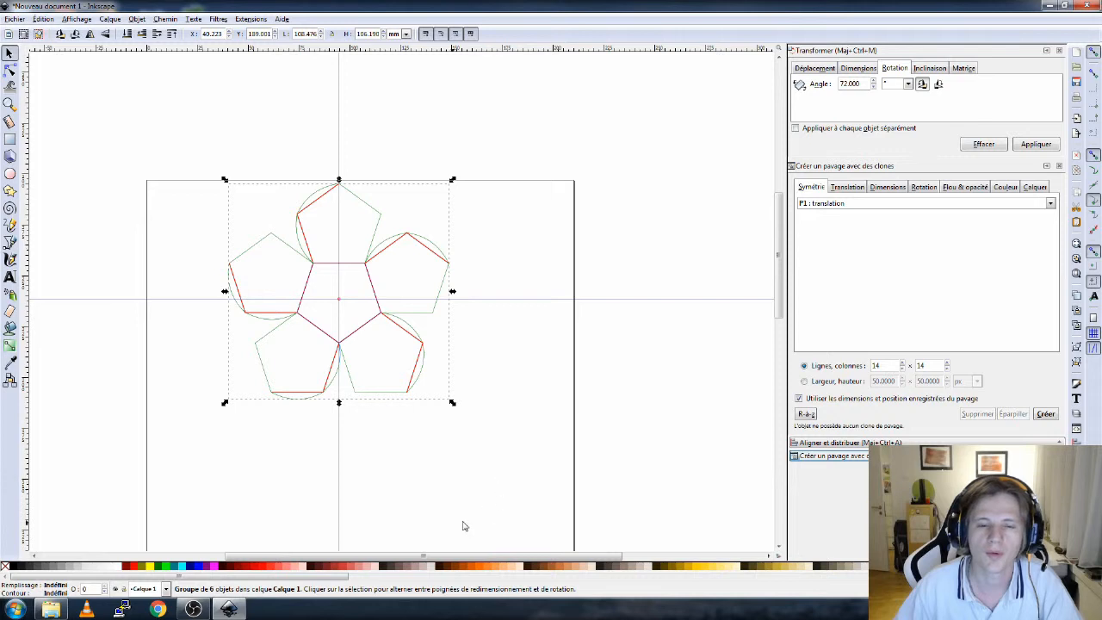
pyautogui.click(853, 69)
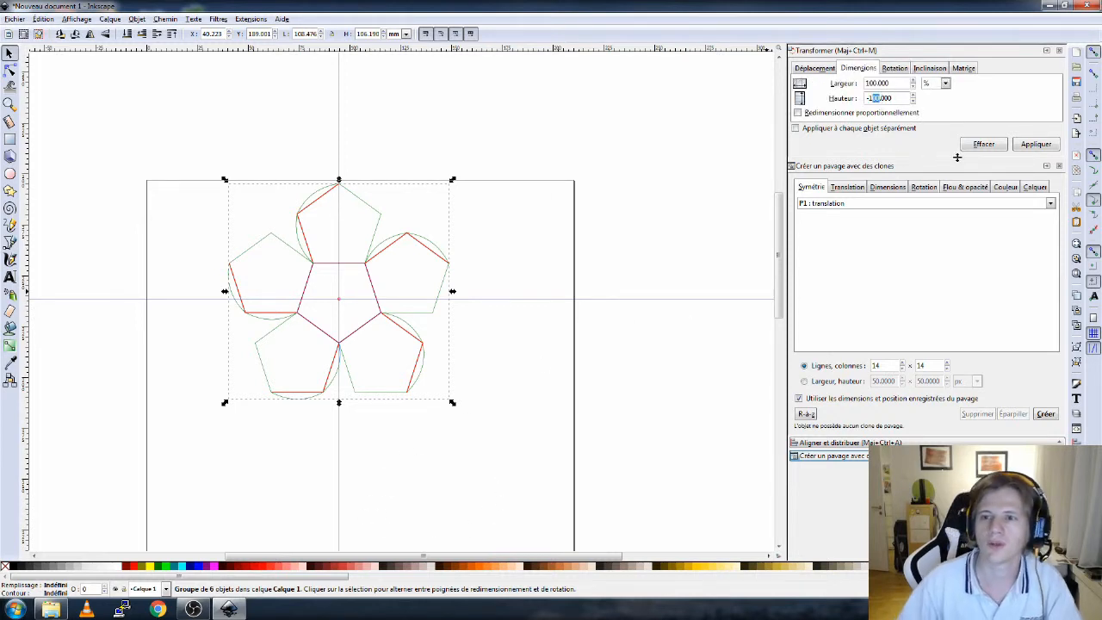
pyautogui.press('Left')
pyautogui.press('Left')
pyautogui.press('BackSpace')
pyautogui.hotkey('shift', 'Tab')
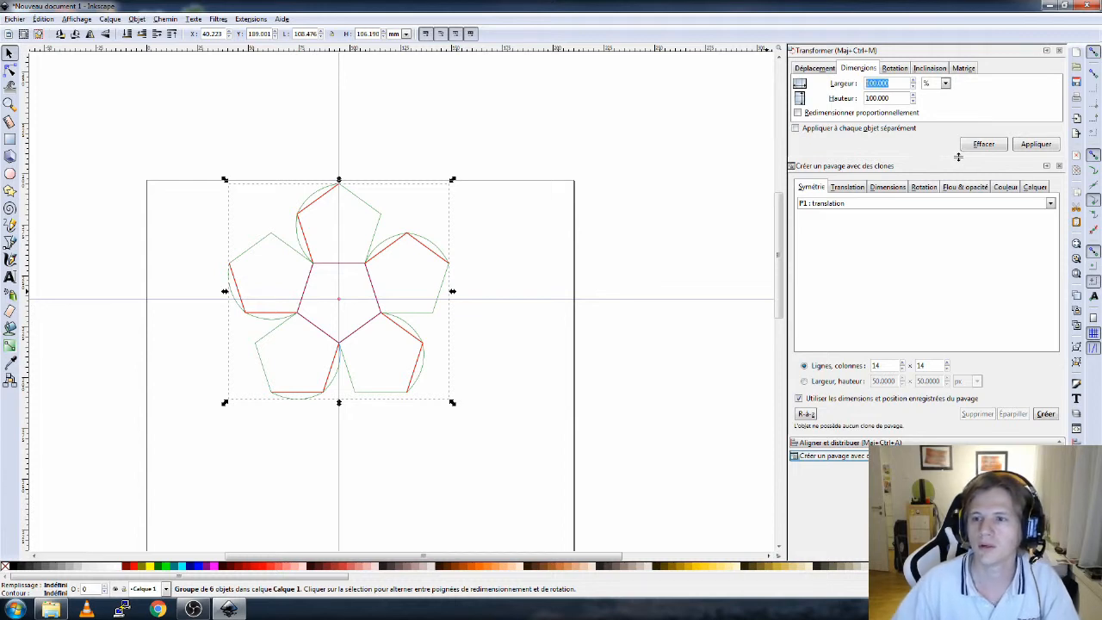
pyautogui.press('Left')
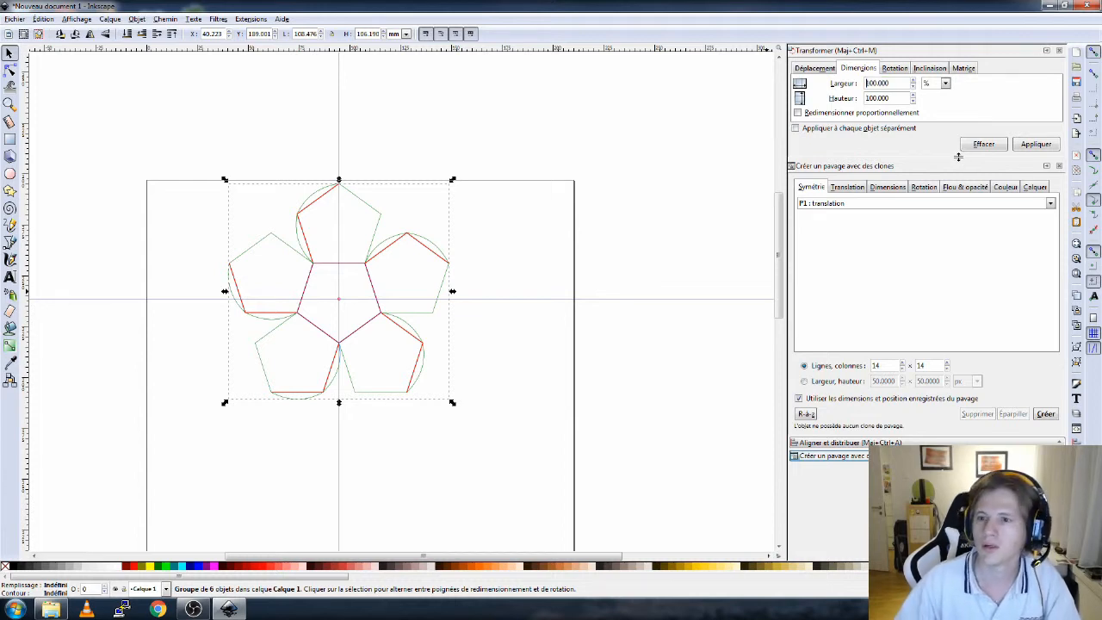
pyautogui.write('-')
pyautogui.click(1050, 146)
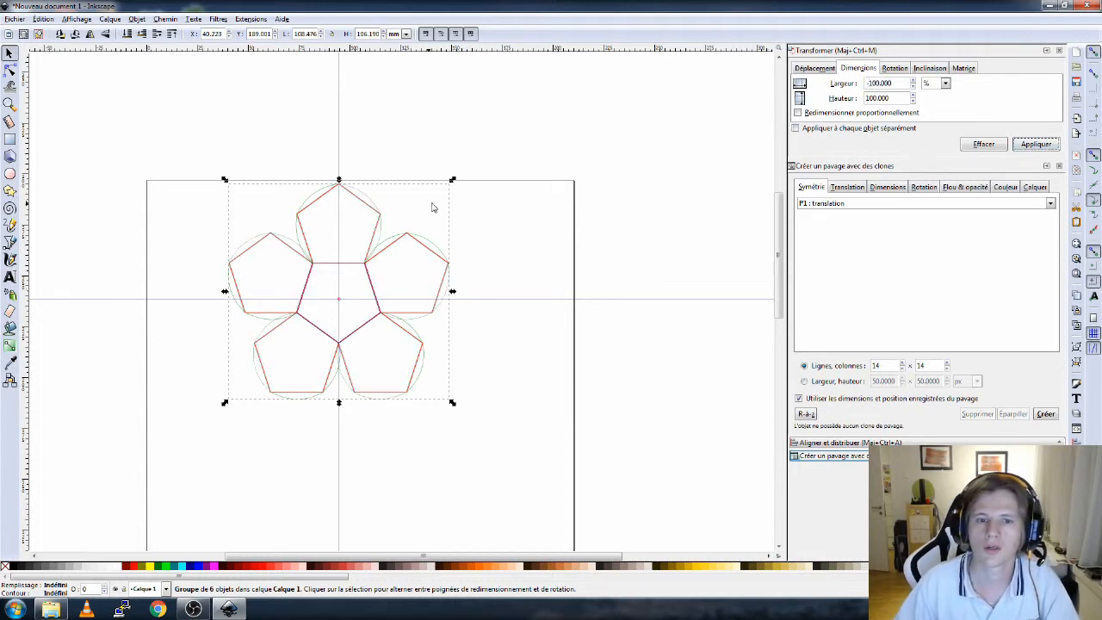
# - Move the flipped group down to the right and rotate it by -36°
pyautogui.moveTo(360, 191); pyautogui.dragTo(539, 352)
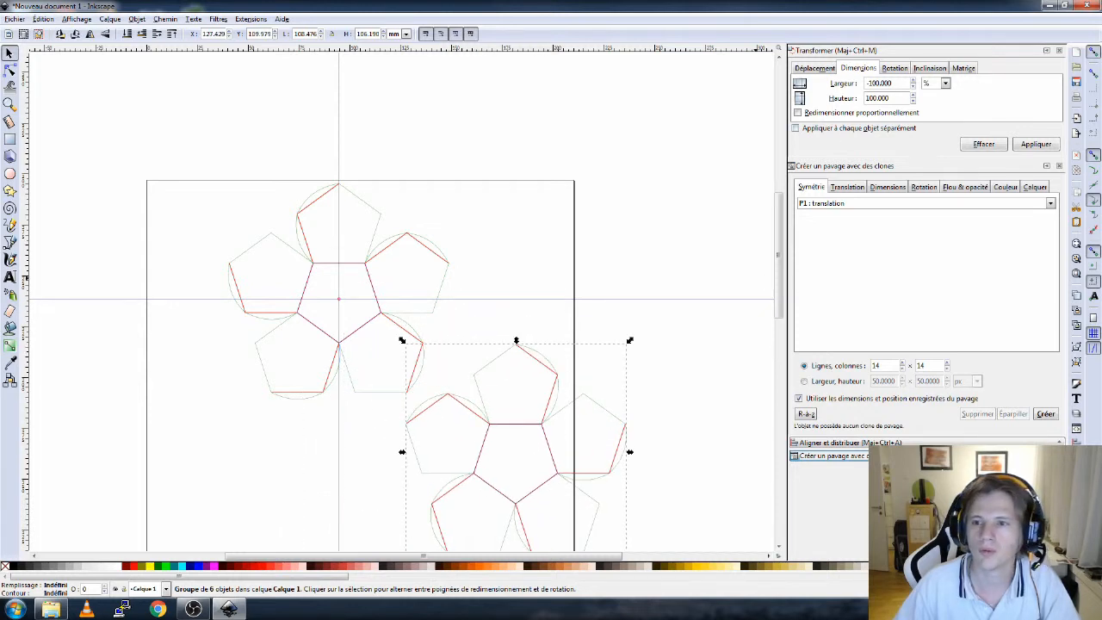
pyautogui.click(895, 68)
pyautogui.doubleClick(851, 84)
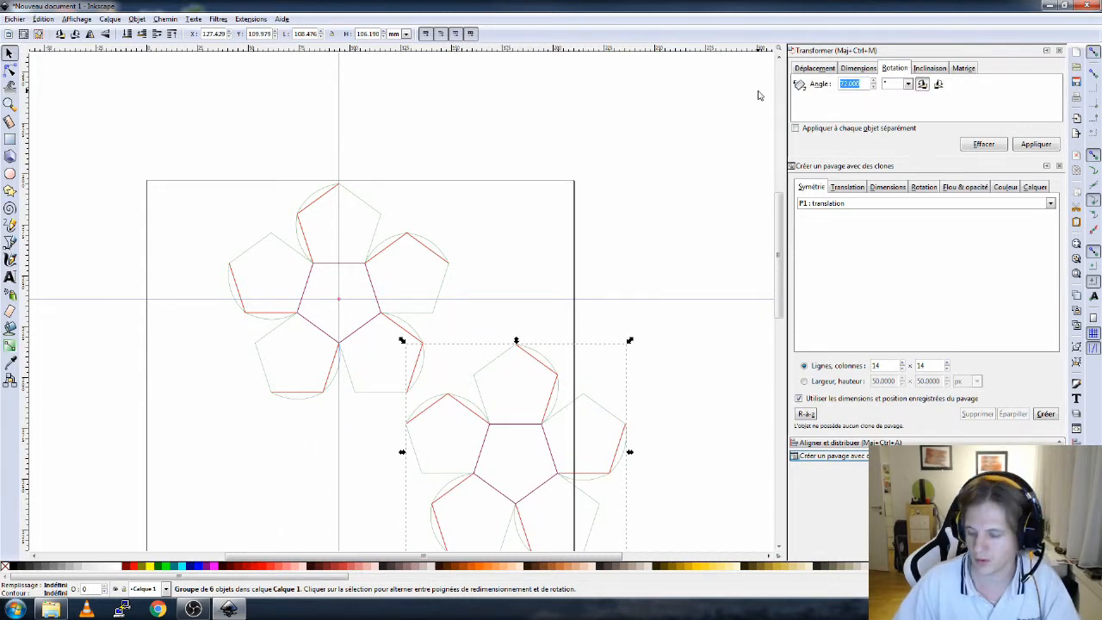
pyautogui.write('36')
pyautogui.click(1033, 146)
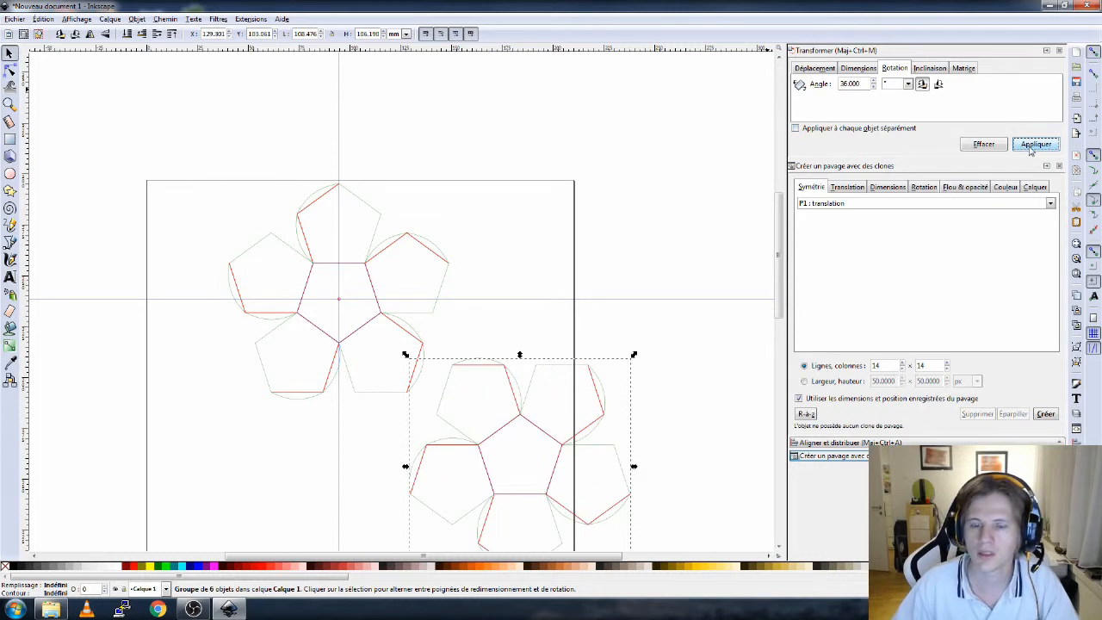
pyautogui.click(863, 84)
pyautogui.press('Return')
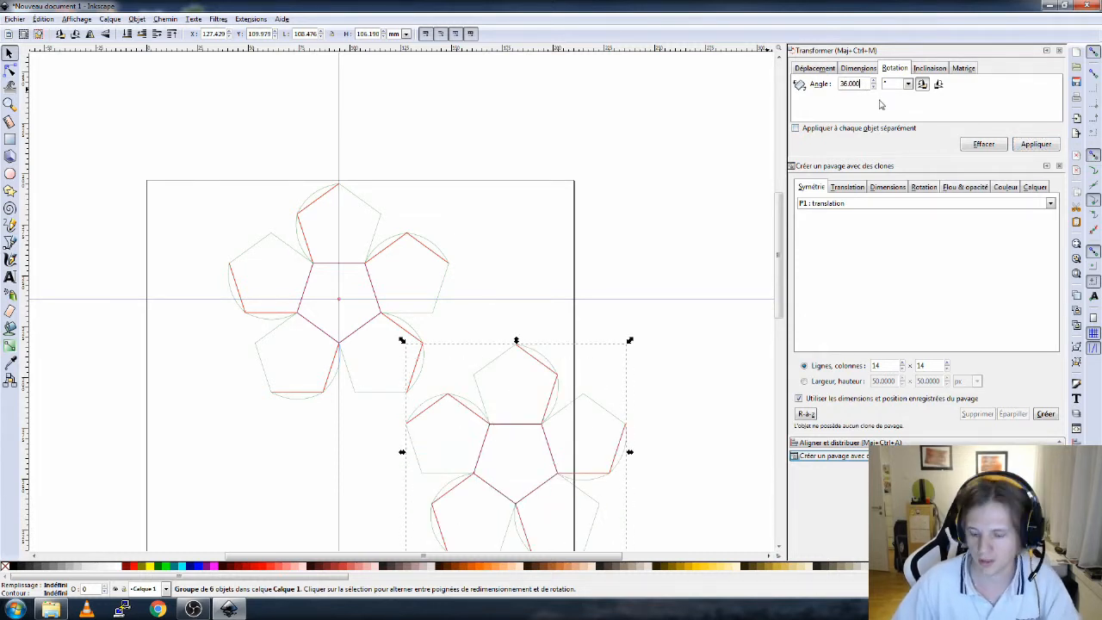
pyautogui.click(1045, 146)
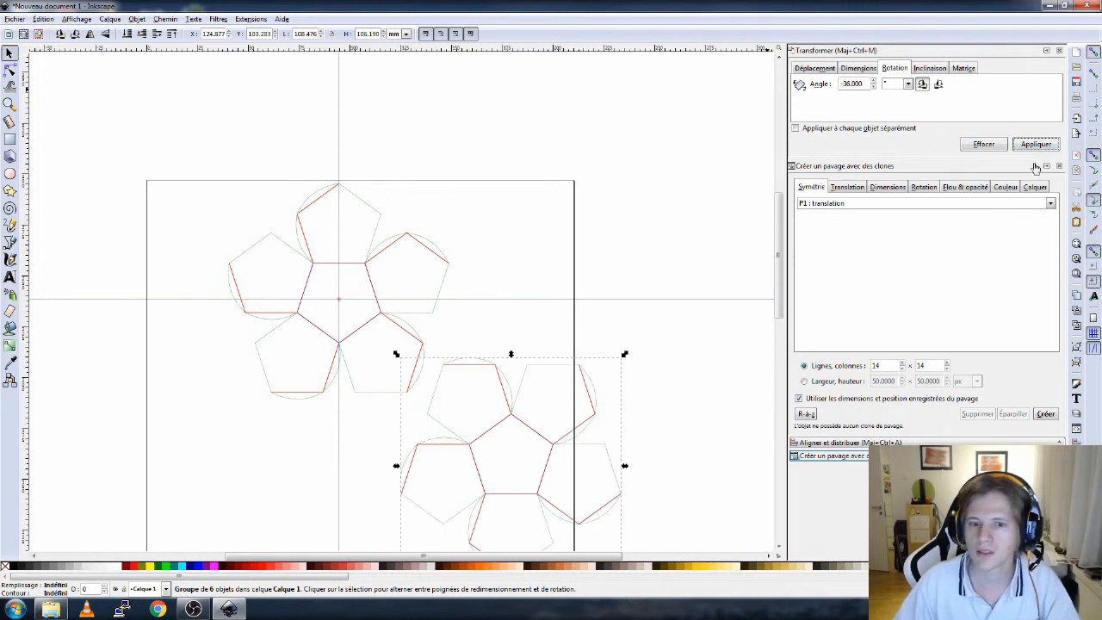
# - Drag the flipped group into place so its pentagon edges snap against the original ring's lower pentagons
pyautogui.moveTo(498, 403); pyautogui.dragTo(431, 453)
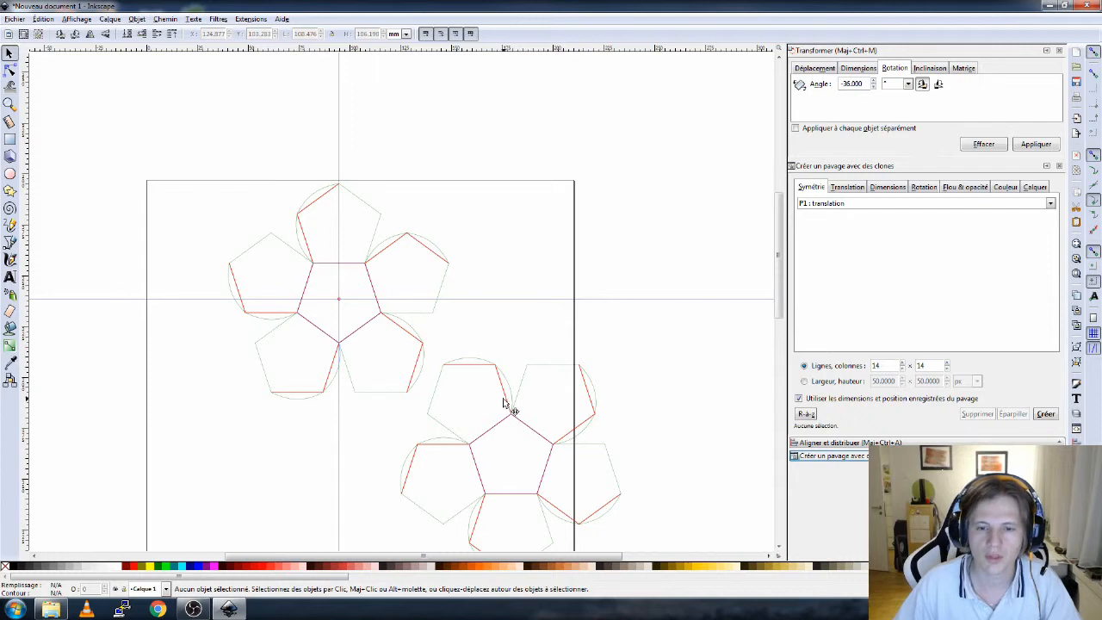
pyautogui.moveTo(504, 402); pyautogui.dragTo(420, 439)
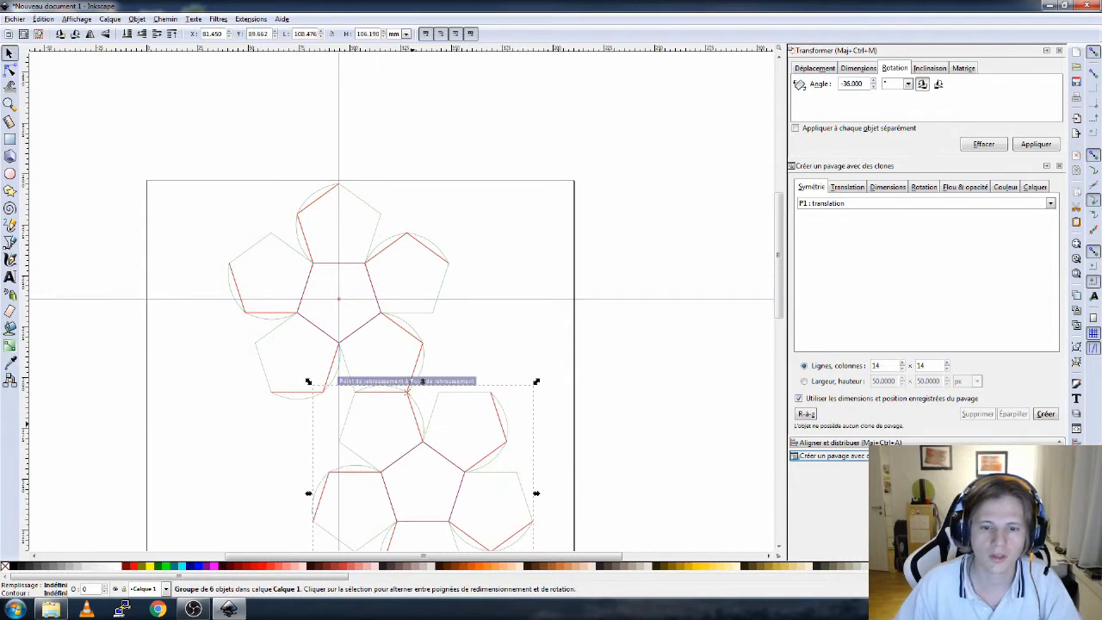
pyautogui.scroll(5, 388, 406)
pyautogui.moveTo(542, 396)
pyautogui.mouseDown()
pyautogui.moveTo(536, 427)
pyautogui.moveTo(544, 396)
pyautogui.mouseUp()
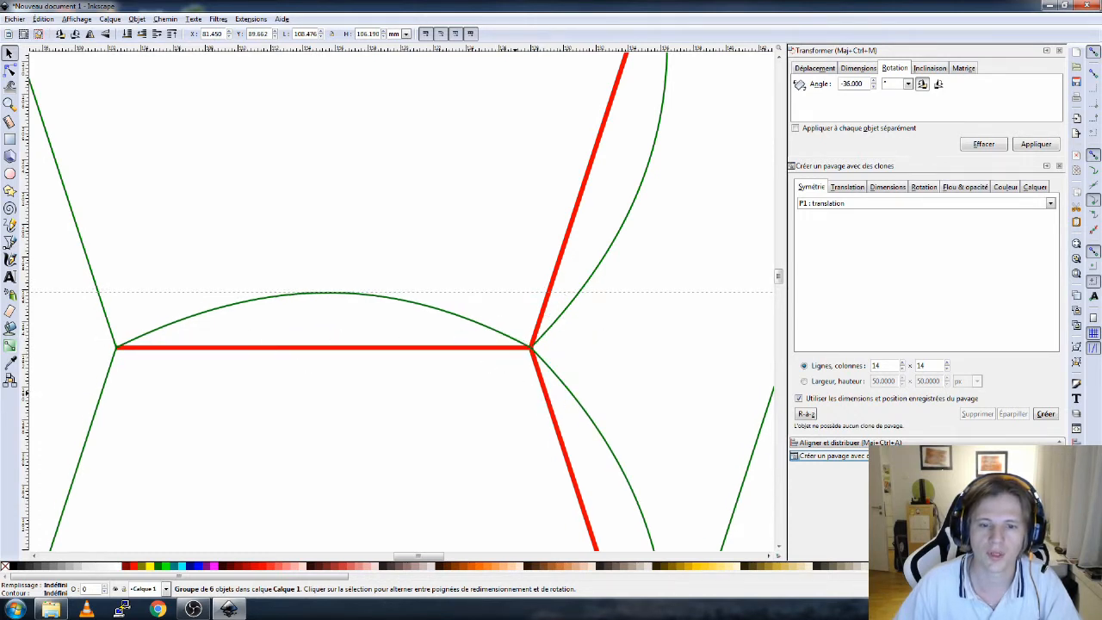
pyautogui.scroll(-4, 385, 454)
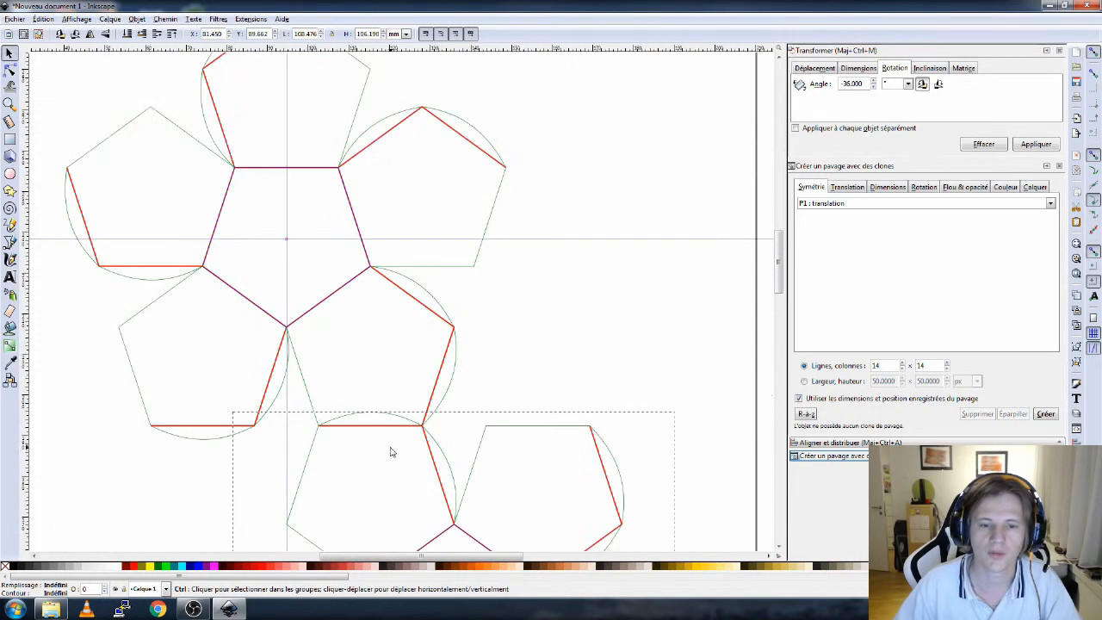
pyautogui.moveTo(348, 469)
pyautogui.mouseDown()
pyautogui.moveTo(396, 376)
pyautogui.moveTo(433, 246)
pyautogui.mouseUp()
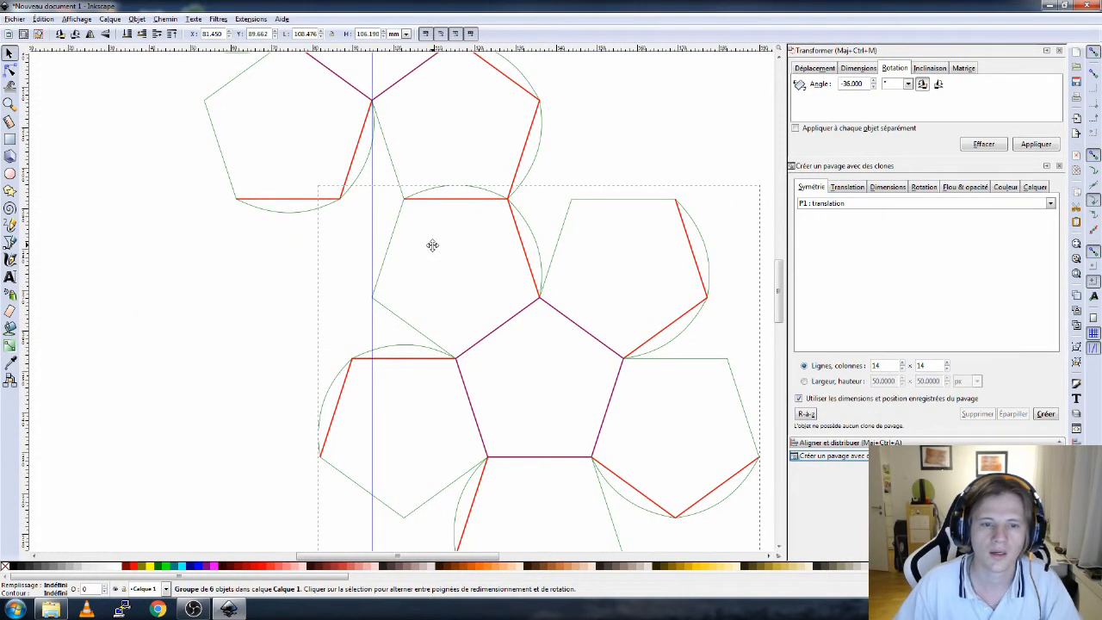
pyautogui.scroll(-3, 310, 379)
pyautogui.moveTo(253, 347); pyautogui.dragTo(289, 326)
pyautogui.scroll(3, 374, 310)
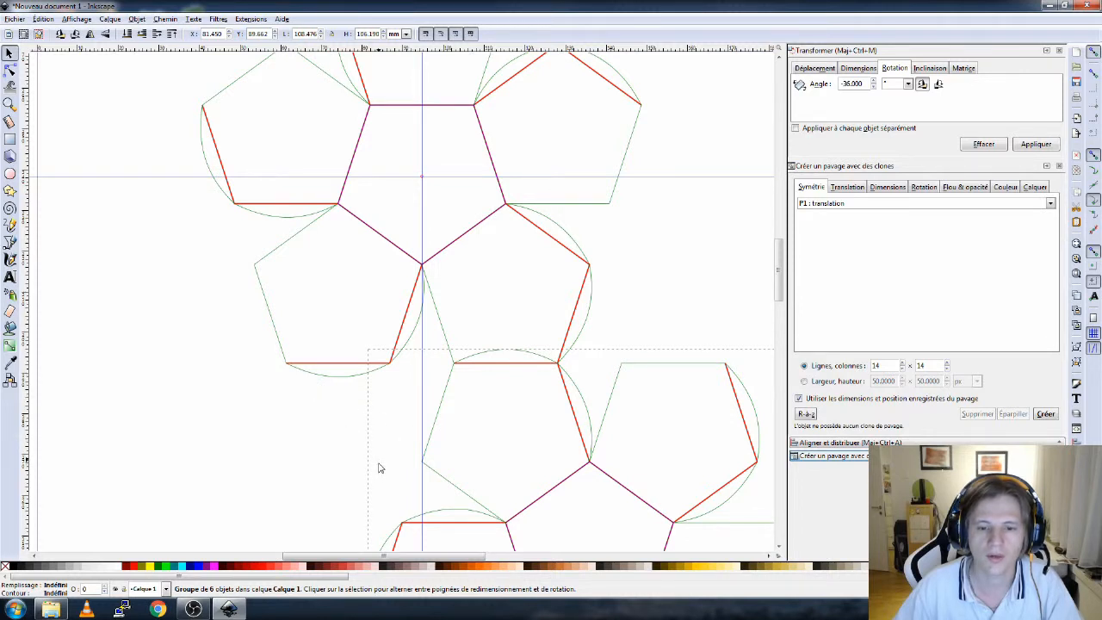
pyautogui.scroll(-4, 376, 465)
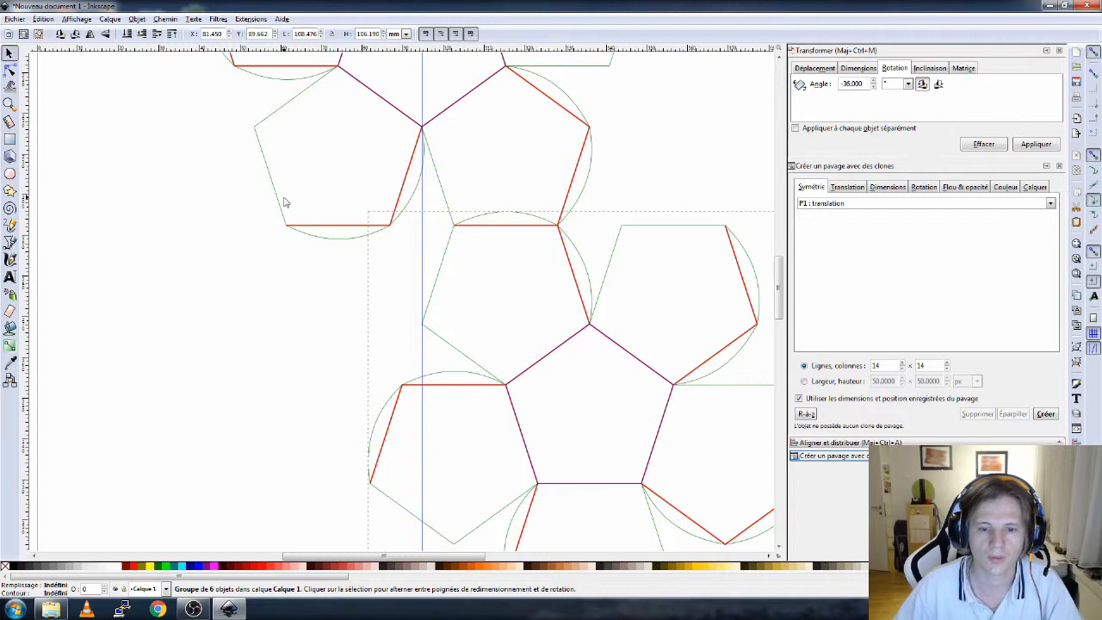
pyautogui.keyDown('ctrl'); pyautogui.scroll(-2, 288, 206); pyautogui.keyUp('ctrl')
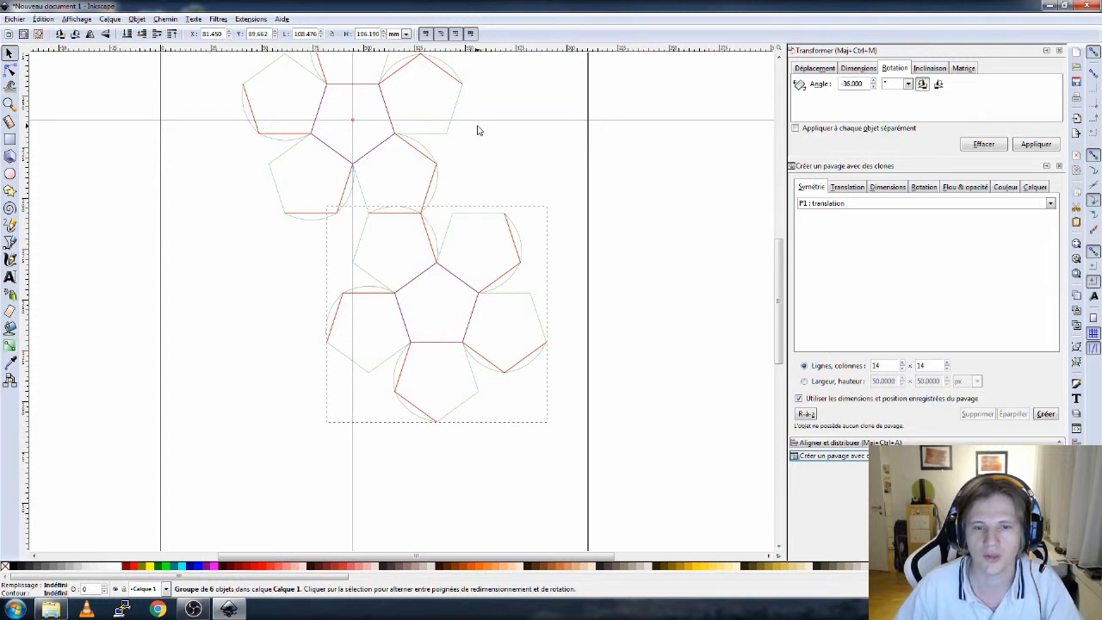
pyautogui.moveTo(390, 219); pyautogui.dragTo(350, 338)
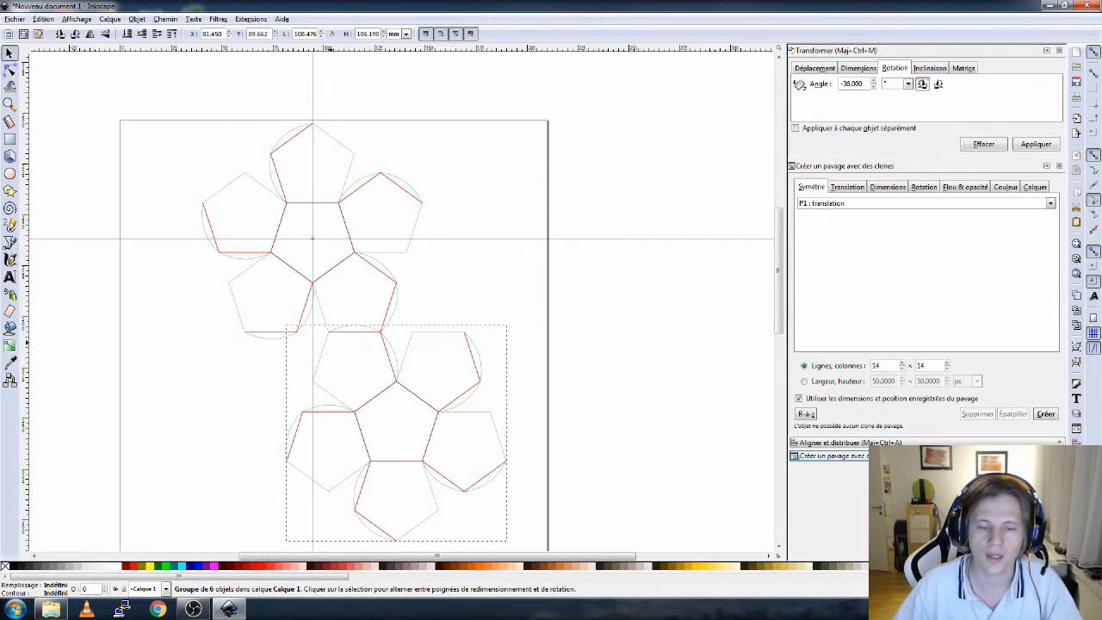
pyautogui.scroll(2, 369, 327)
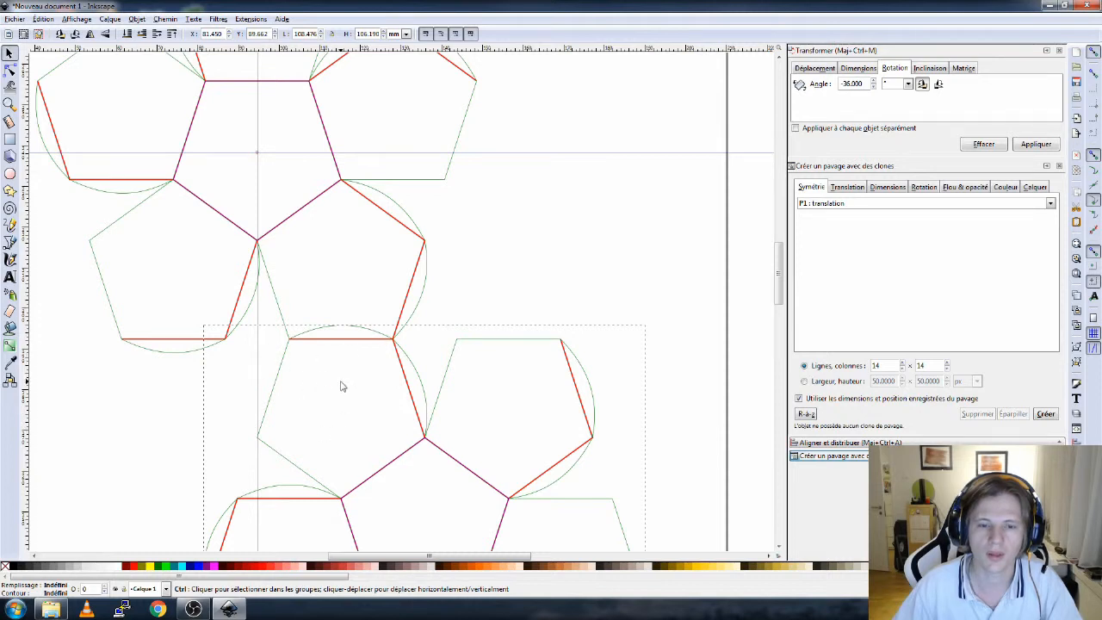
# - Ungroup the original ring of pentagons and clear the selection
pyautogui.click(186, 349)
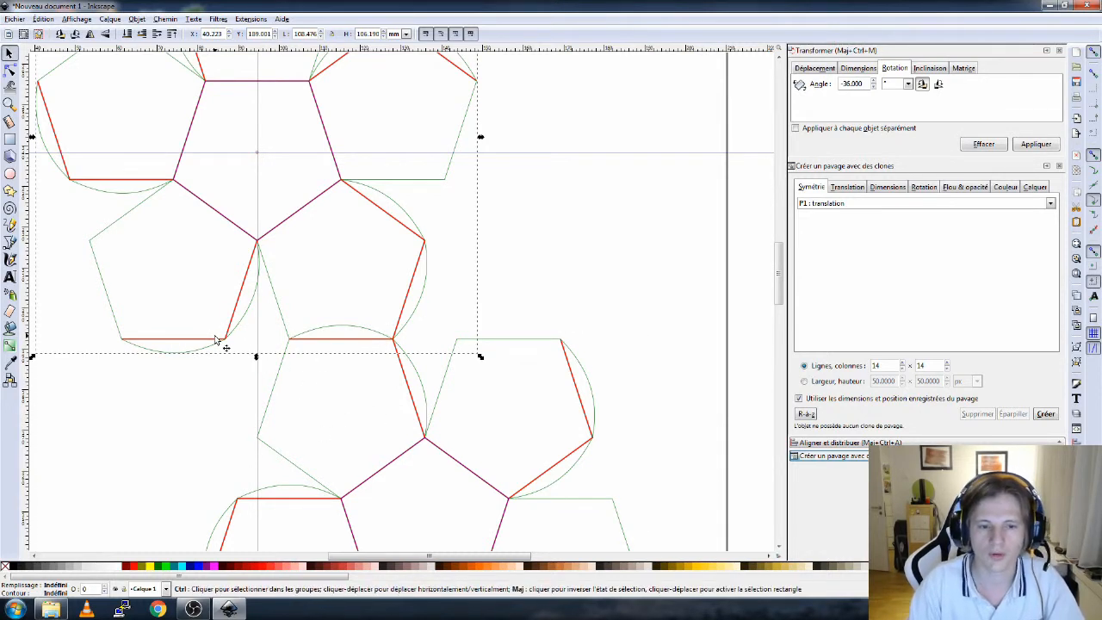
pyautogui.hotkey('ctrl', 'shift', 'g')
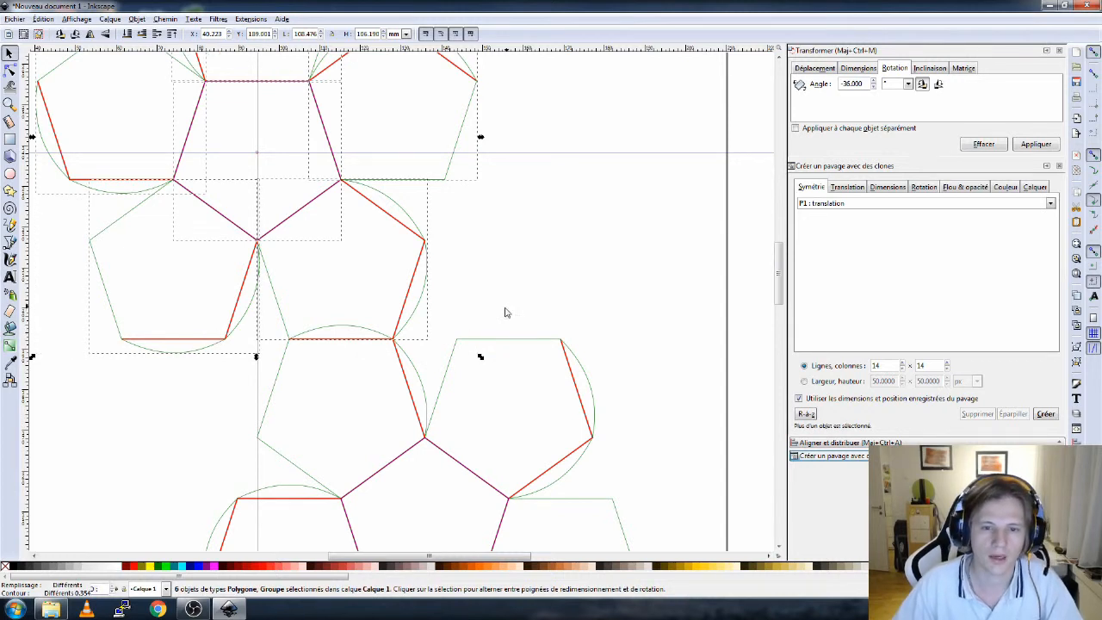
pyautogui.click(522, 368)
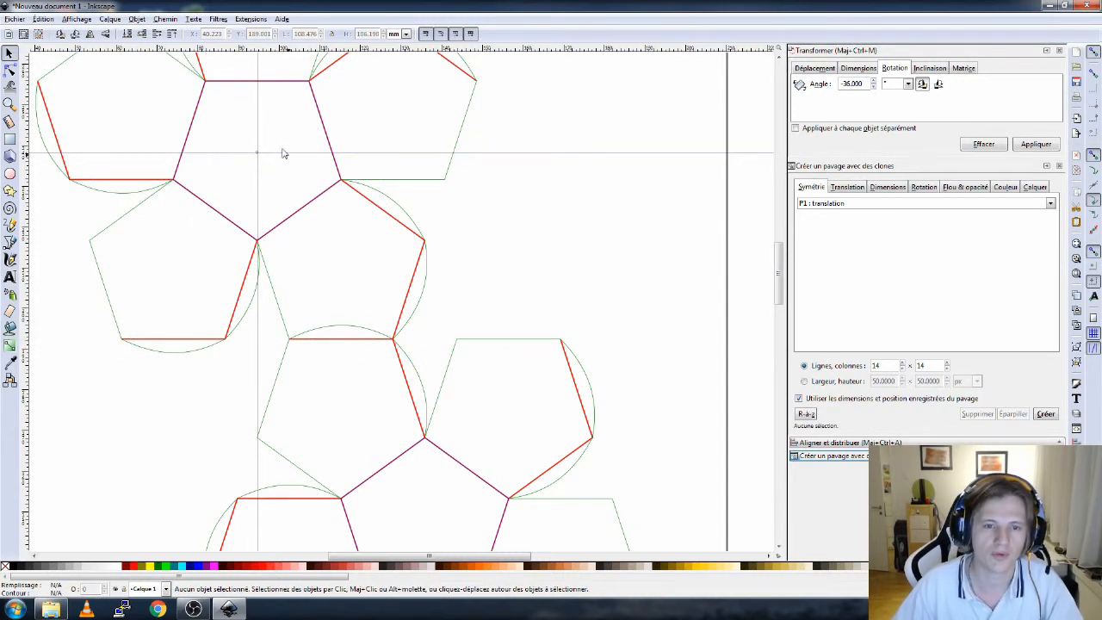
# - Select the flipped ring, zoom into the shared edge, and delete the green arc segment above it with the Node tool
pyautogui.click(493, 346)
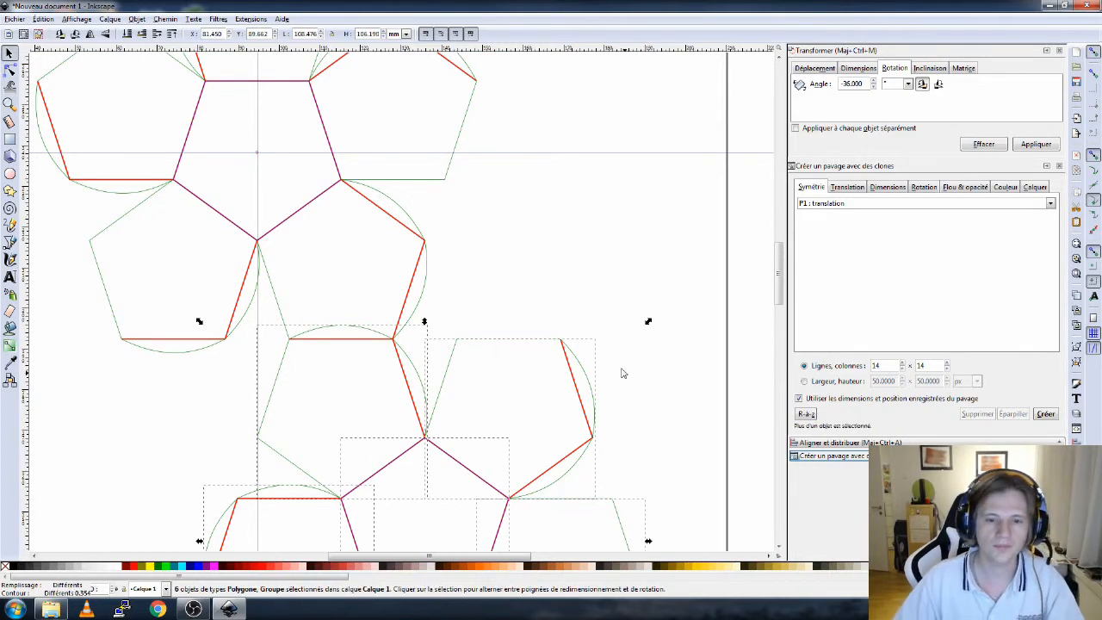
pyautogui.scroll(3, 345, 346)
pyautogui.scroll(1, 344, 346)
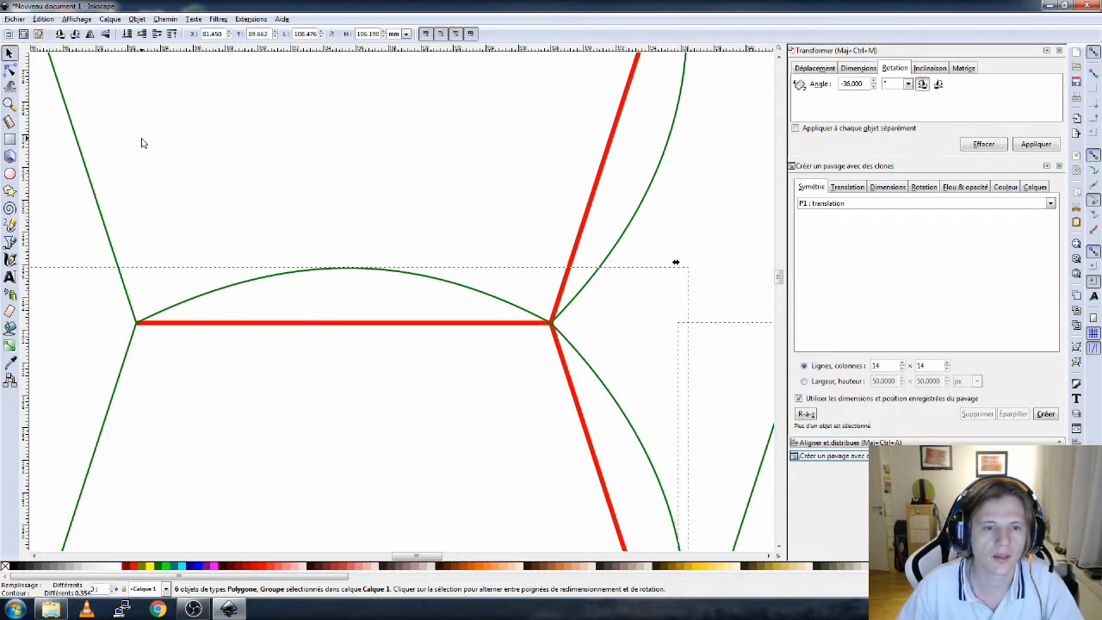
pyautogui.click(10, 70)
pyautogui.click(418, 278)
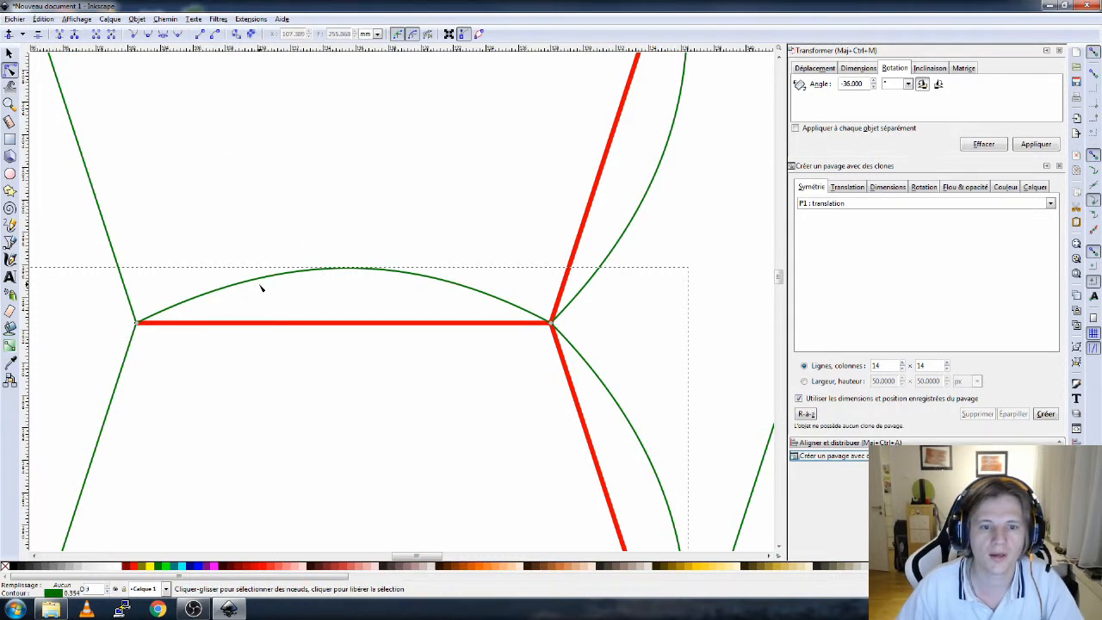
pyautogui.moveTo(267, 289); pyautogui.dragTo(336, 218)
pyautogui.click(336, 218)
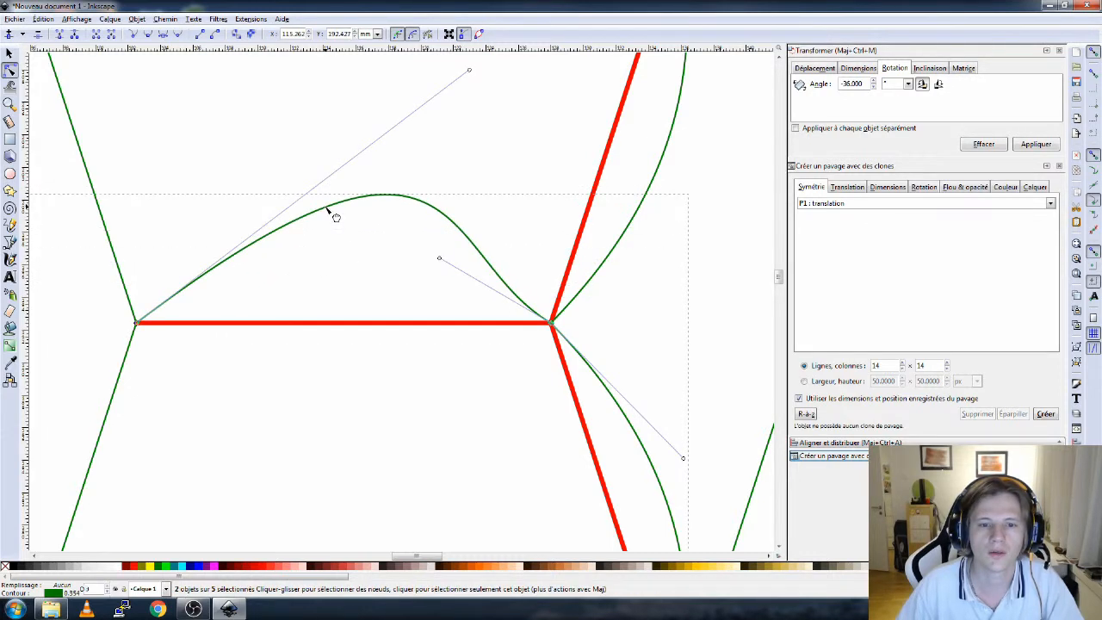
pyautogui.click(112, 37)
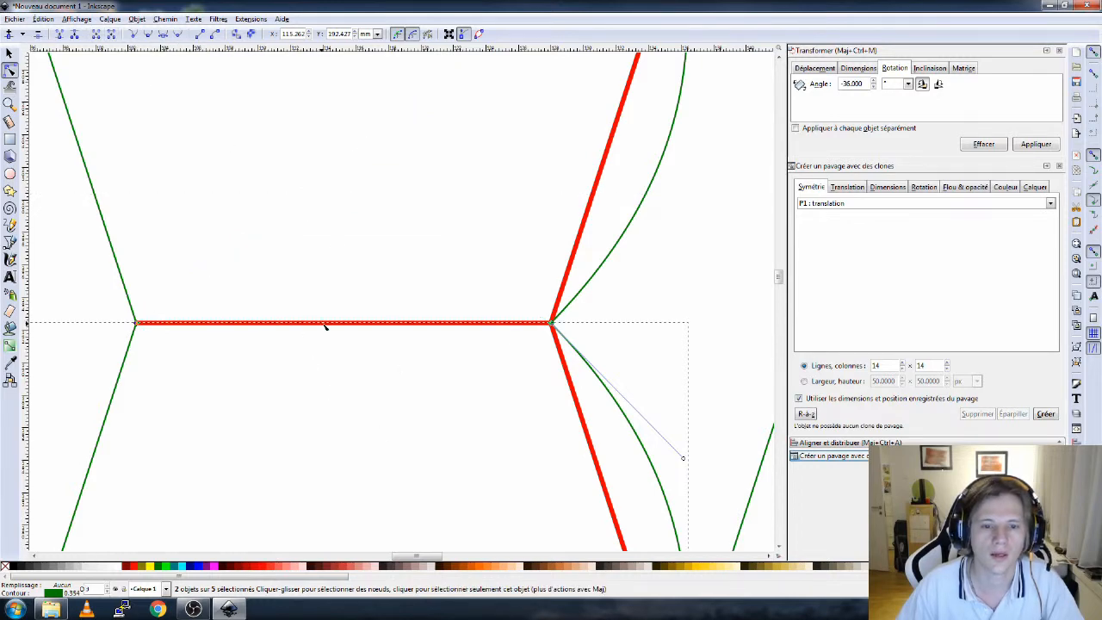
# - Delete the red edge segment lying along the shared edge between the two rings
pyautogui.moveTo(323, 324); pyautogui.dragTo(338, 403)
pyautogui.scroll(-3, 337, 426)
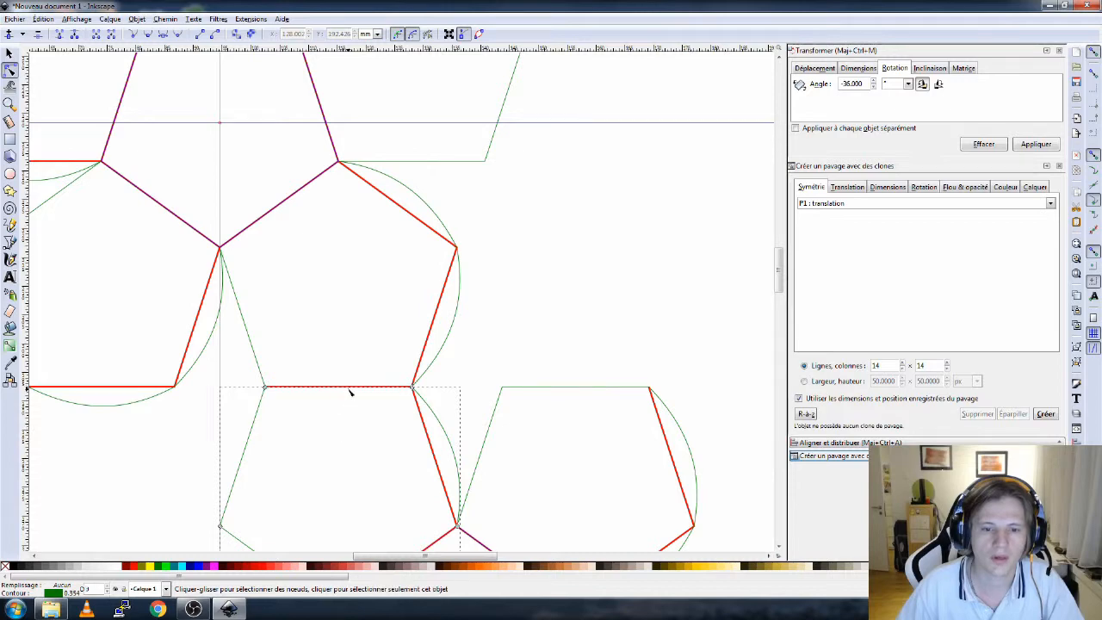
pyautogui.scroll(5, 351, 389)
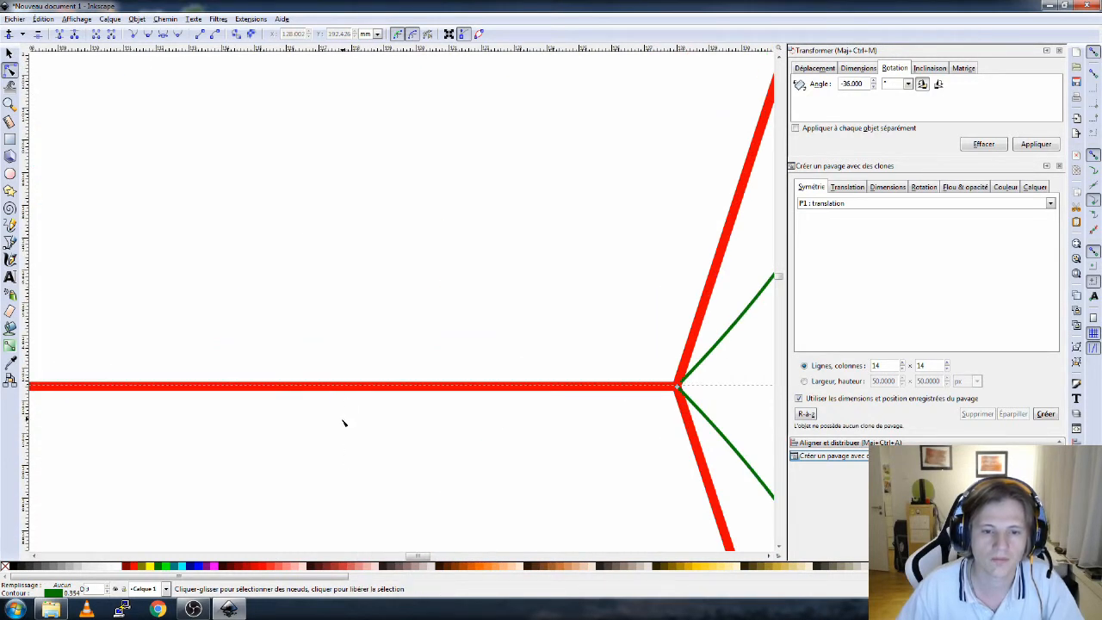
pyautogui.moveTo(347, 389); pyautogui.dragTo(347, 266)
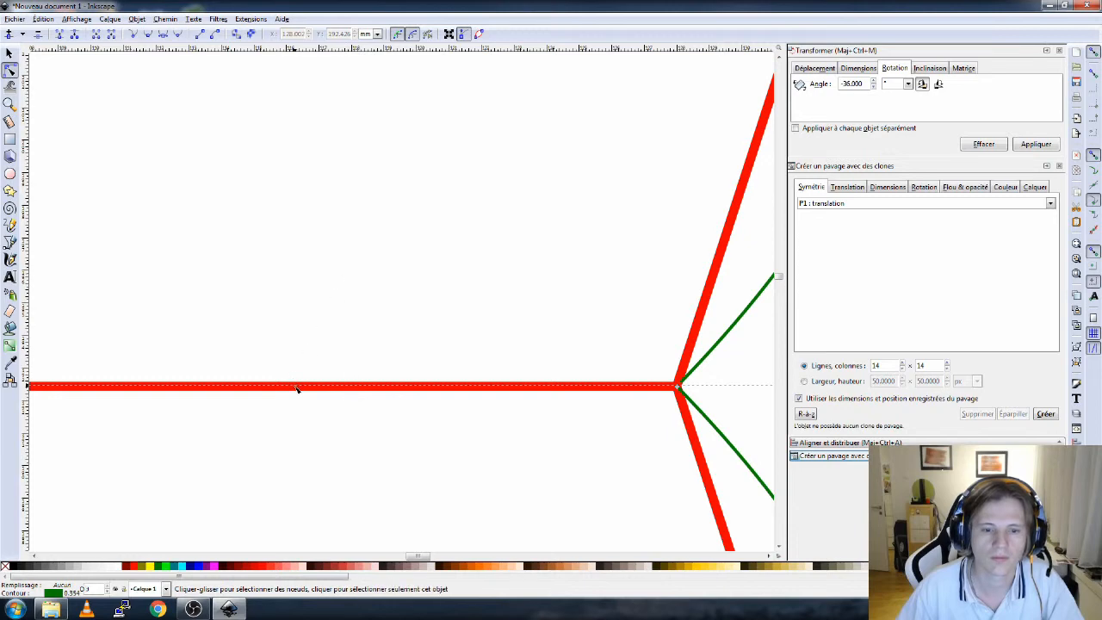
pyautogui.moveTo(297, 389); pyautogui.dragTo(342, 221)
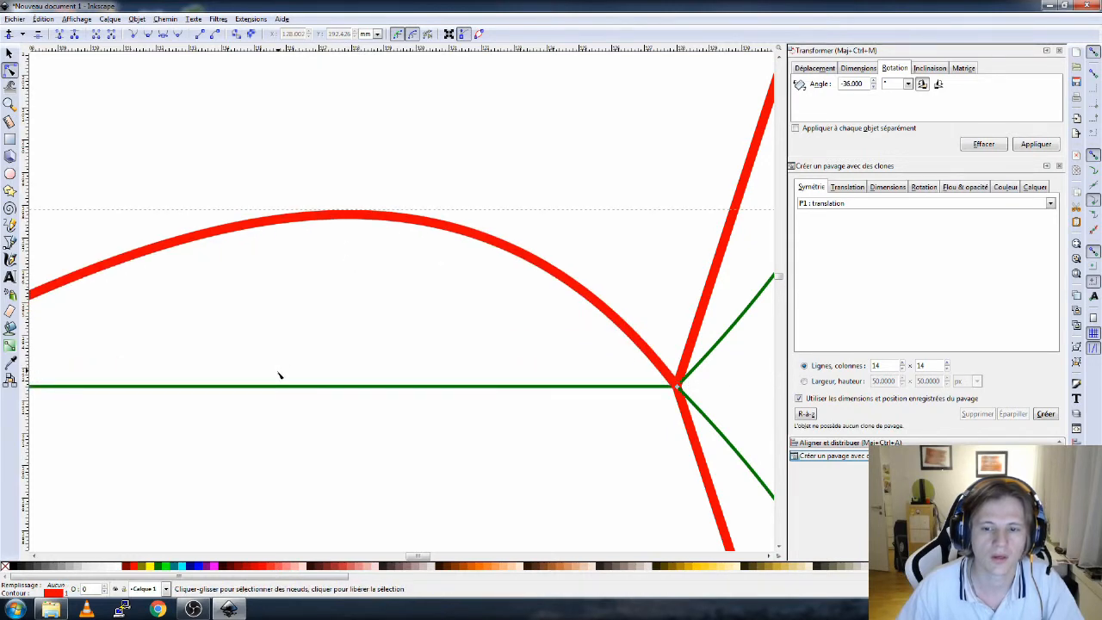
pyautogui.scroll(-2, 279, 375)
pyautogui.scroll(2, 364, 365)
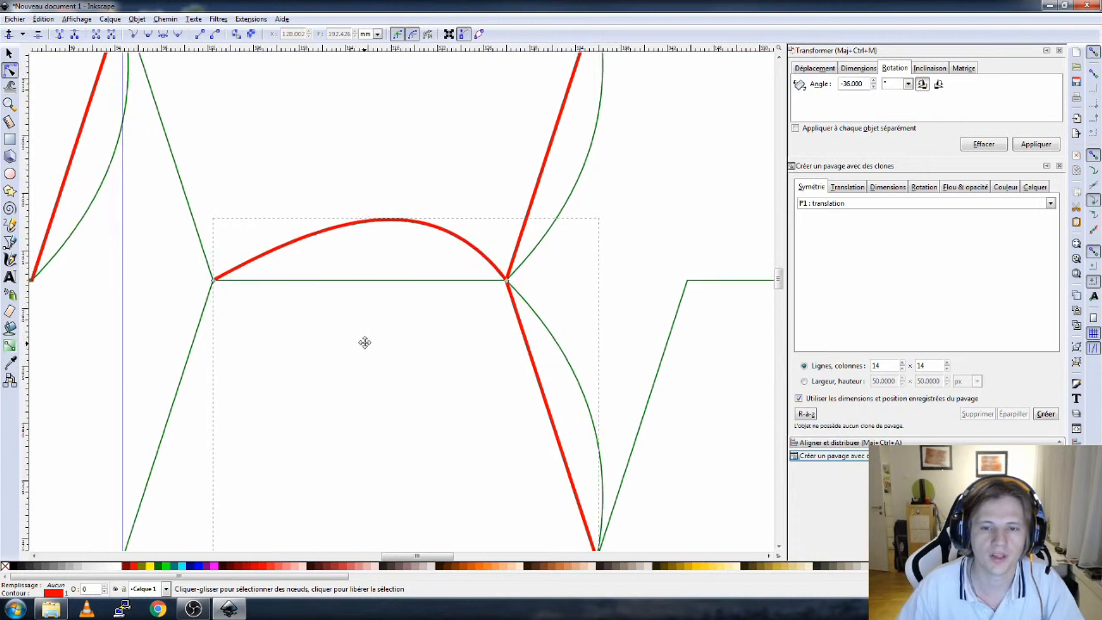
pyautogui.click(313, 248)
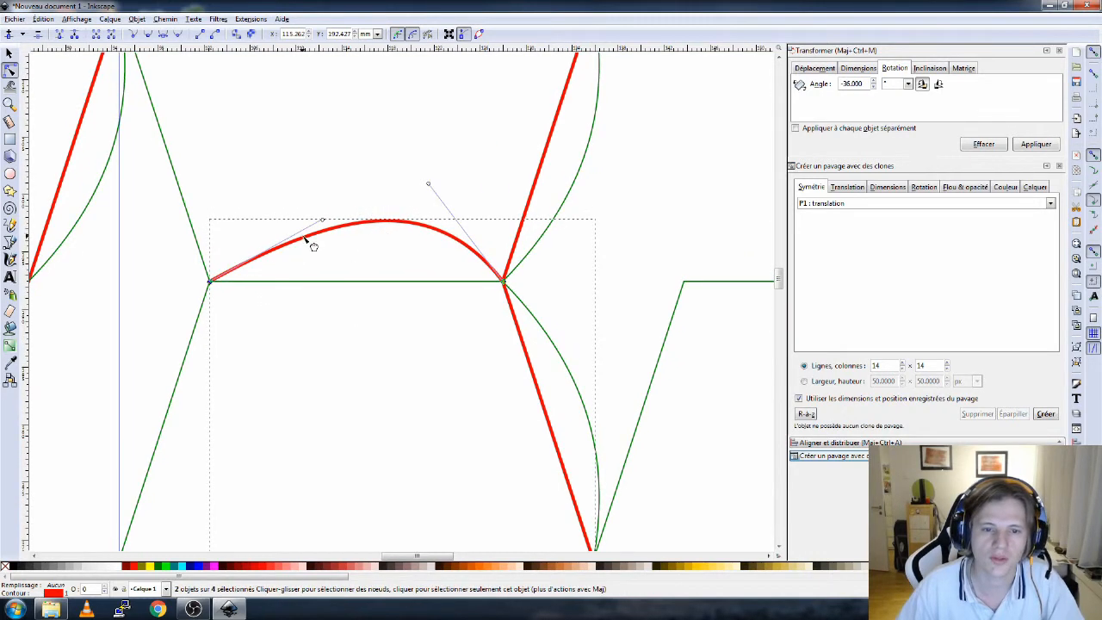
pyautogui.click(115, 35)
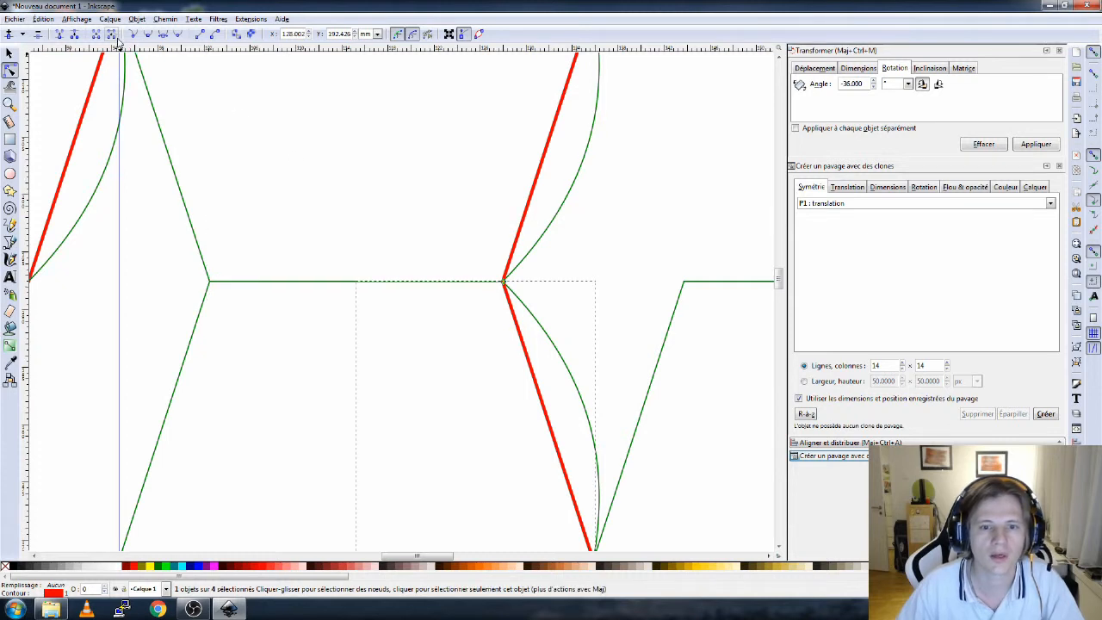
# - Select the remaining green straight segment on the shared edge and delete it too
pyautogui.moveTo(276, 282); pyautogui.dragTo(279, 349)
pyautogui.click(297, 283)
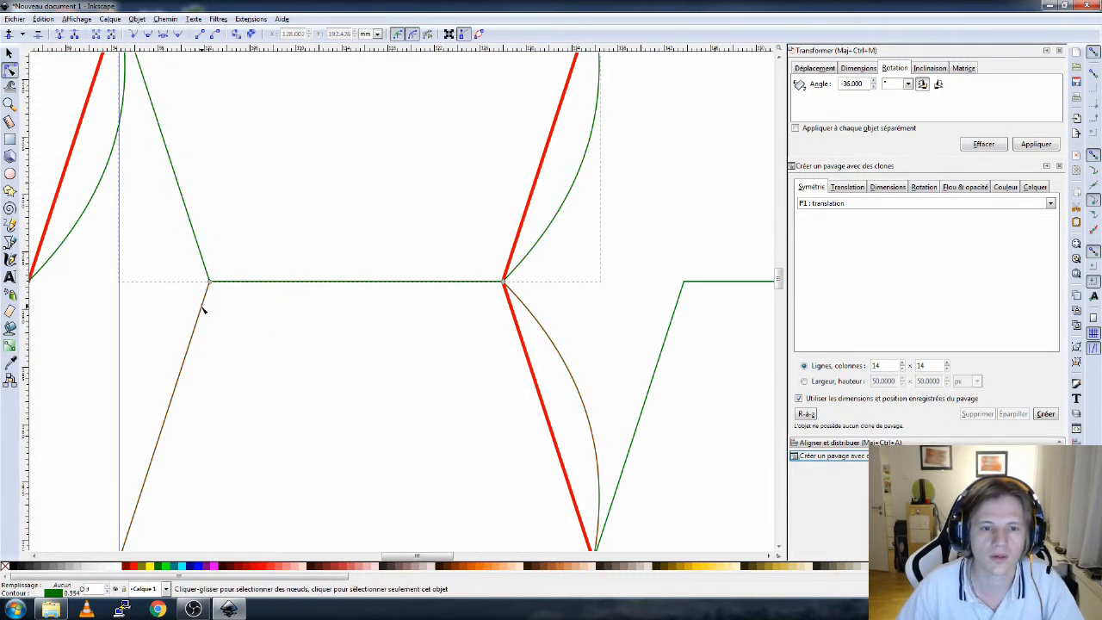
pyautogui.moveTo(356, 283); pyautogui.dragTo(370, 204)
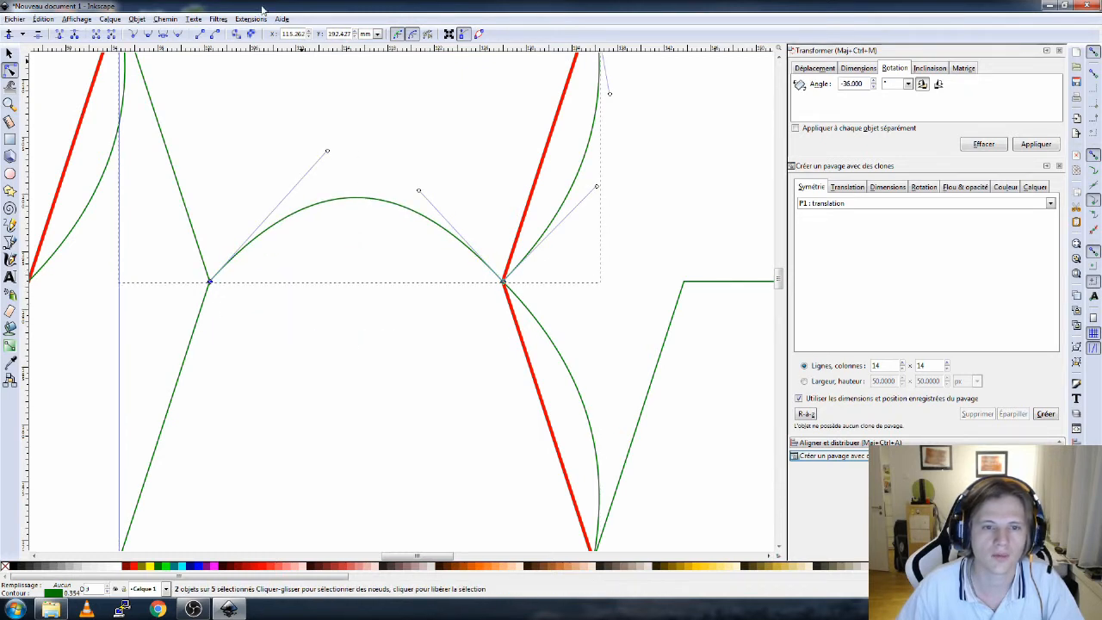
pyautogui.click(112, 36)
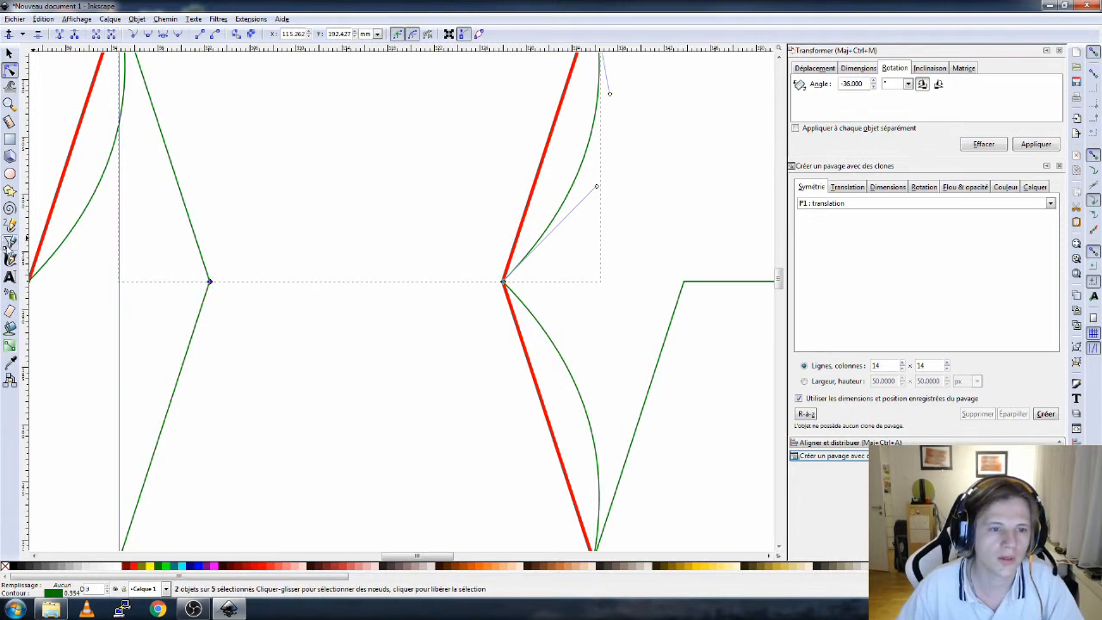
# - Draw a new straight line with the Bezier tool between the two corner nodes of the shared edge
pyautogui.click(12, 244)
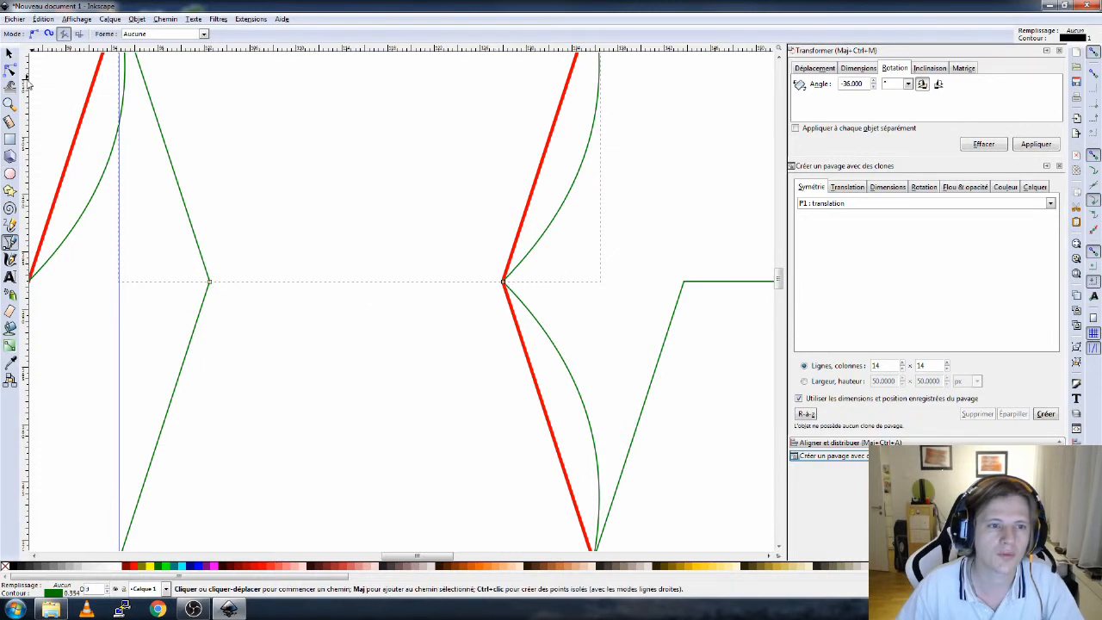
pyautogui.click(9, 53)
pyautogui.click(100, 377)
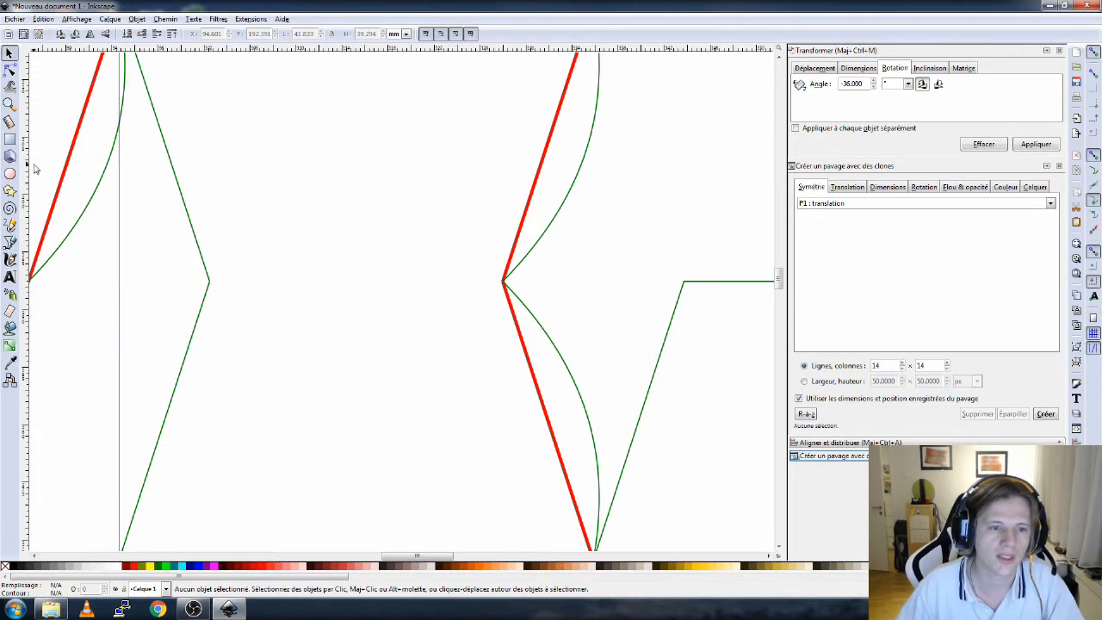
pyautogui.click(9, 242)
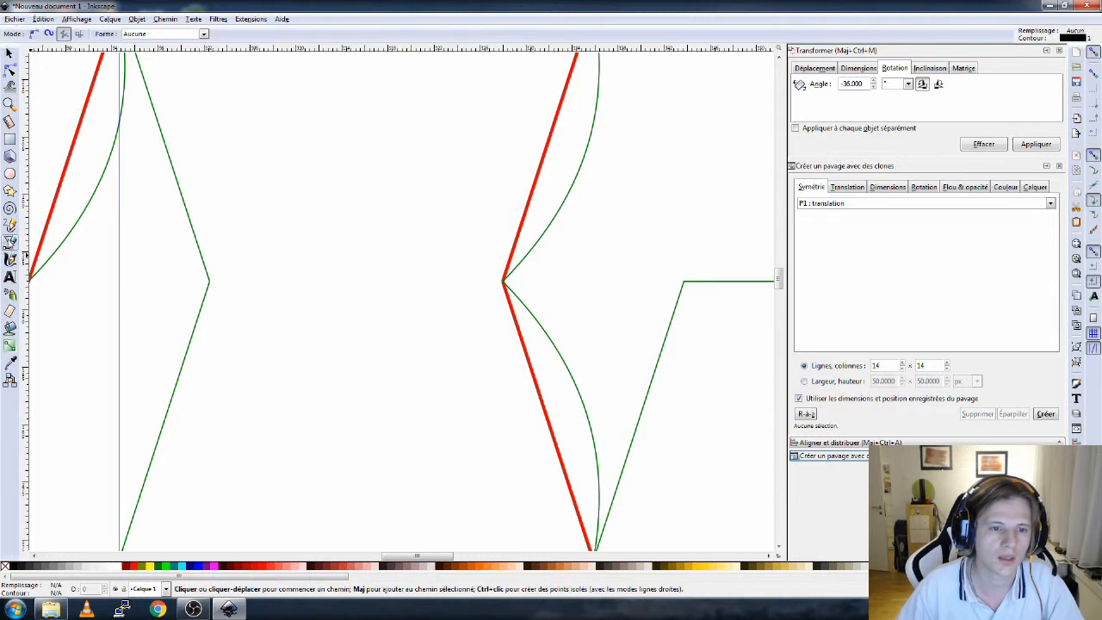
pyautogui.click(210, 284)
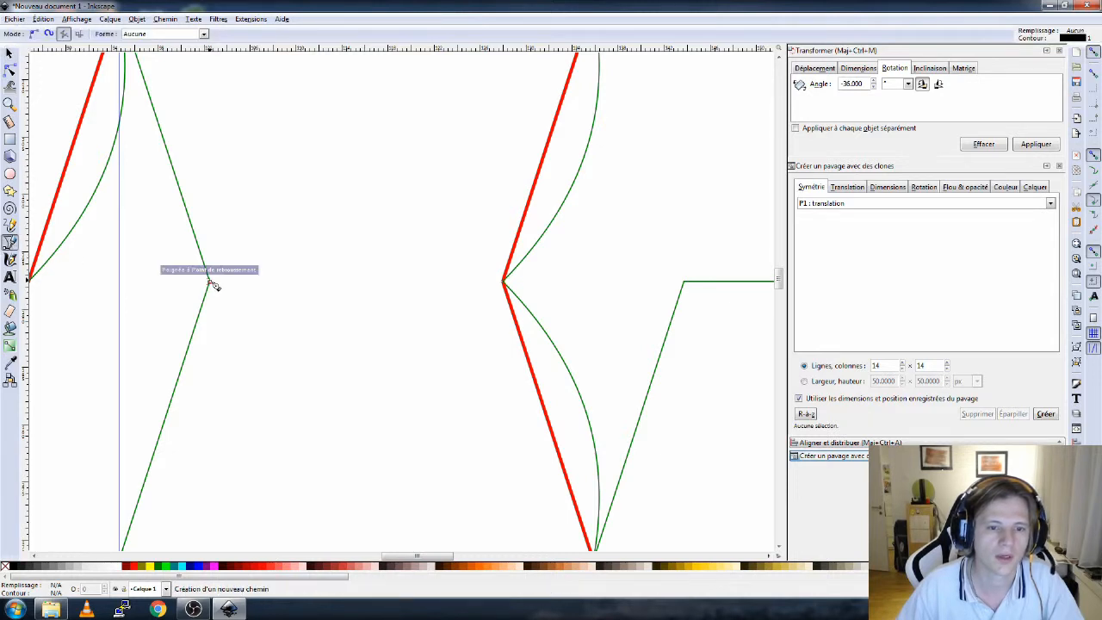
pyautogui.click(501, 281)
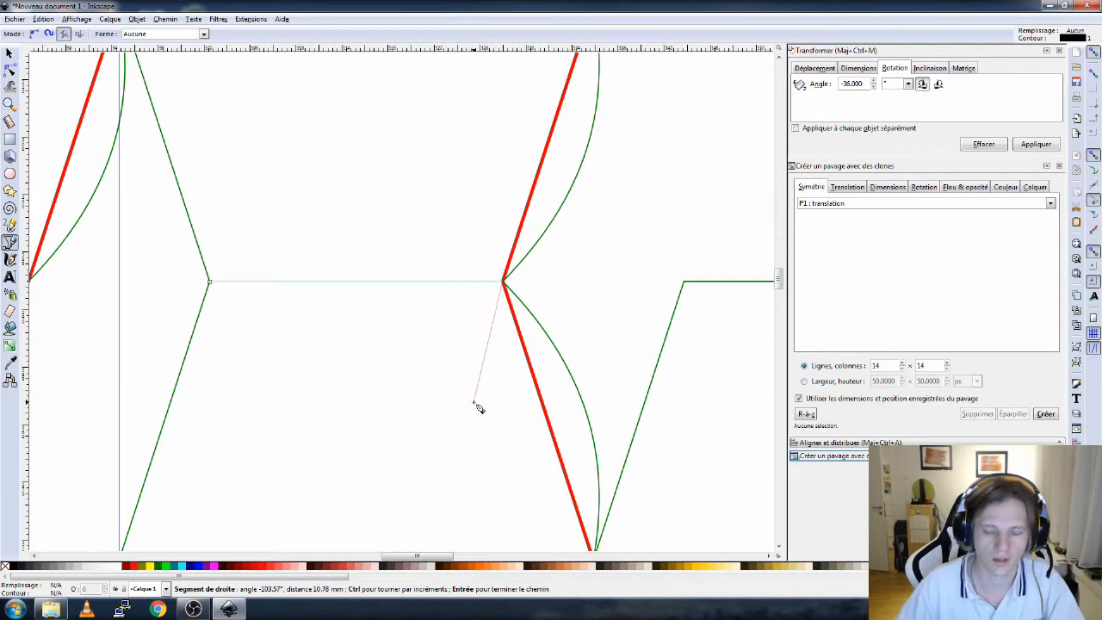
pyautogui.press('Return')
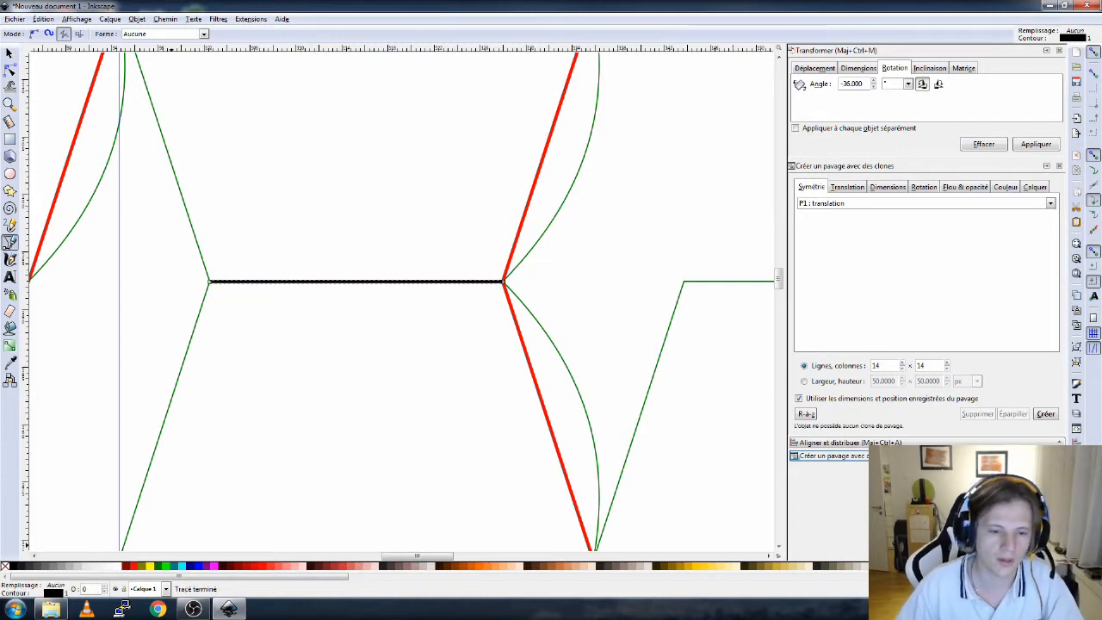
# - Give the new line a red stroke and zoom out to view both rings
pyautogui.keyDown('shift'); pyautogui.click(135, 568); pyautogui.keyUp('shift')
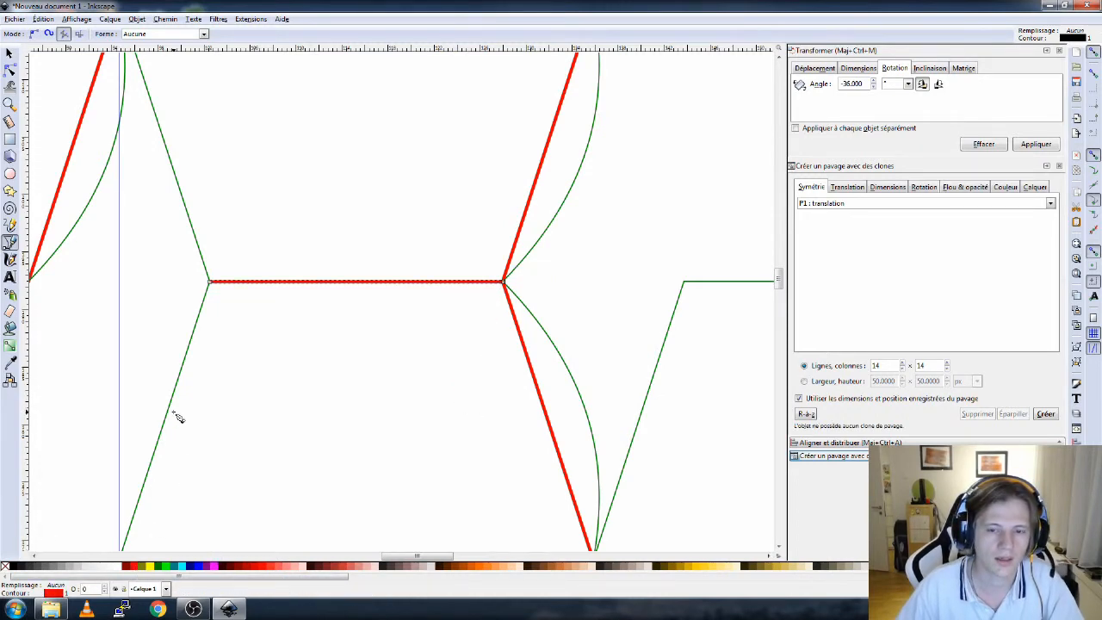
pyautogui.scroll(-5, 175, 413)
pyautogui.moveTo(177, 413); pyautogui.dragTo(335, 344)
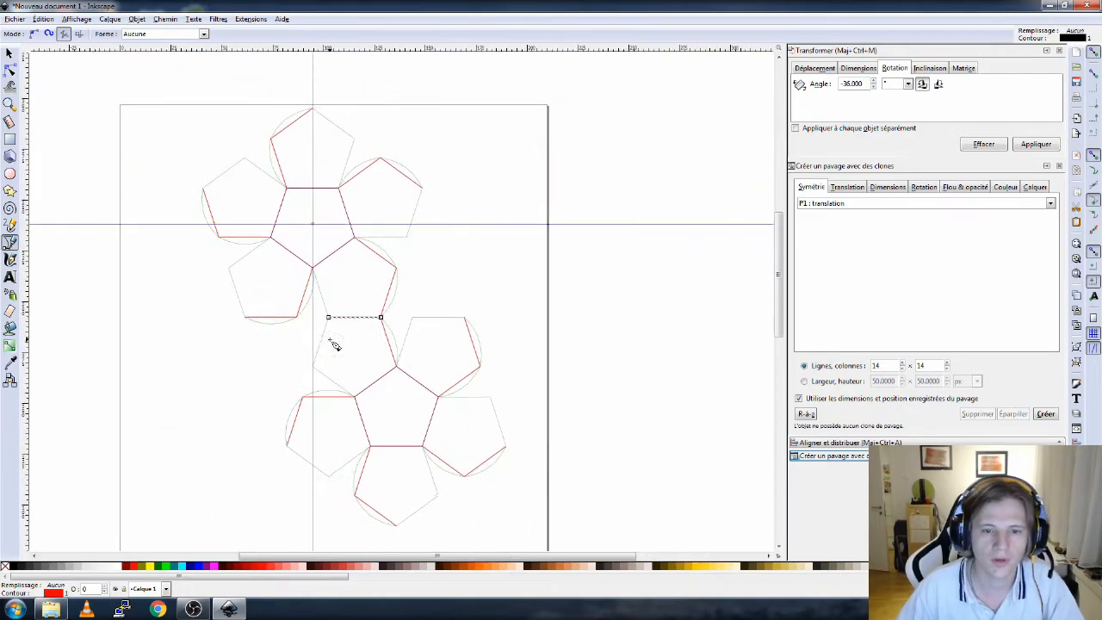